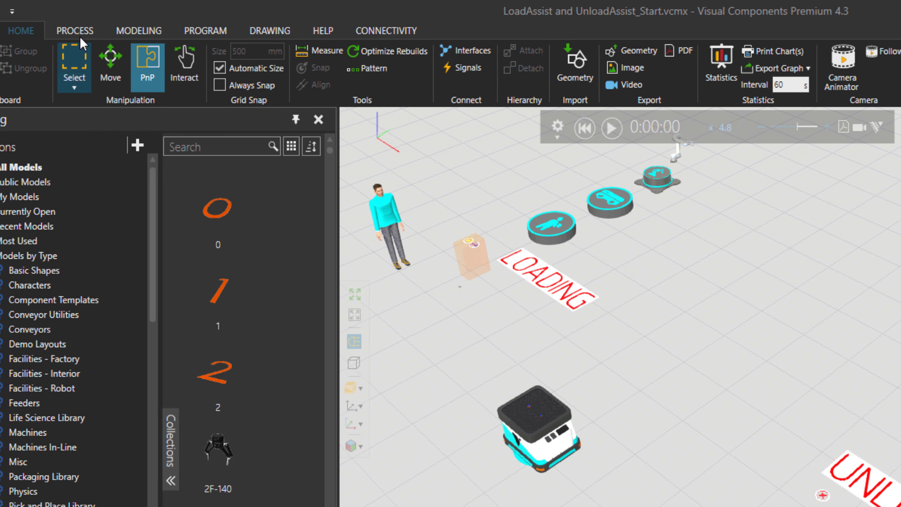
- Create a transport link from the From Conveyor Process to the Sink Process, using the Mobile Robot Transport Controller
click(75, 31)
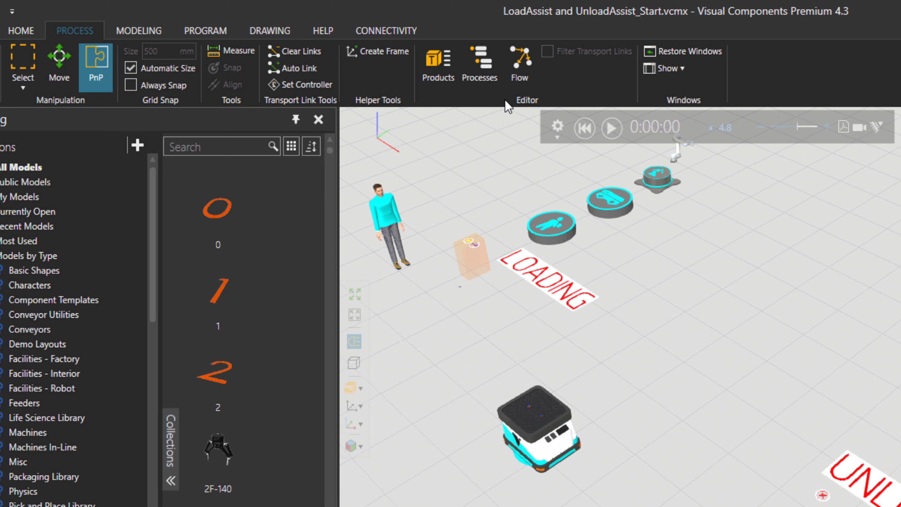
click(520, 75)
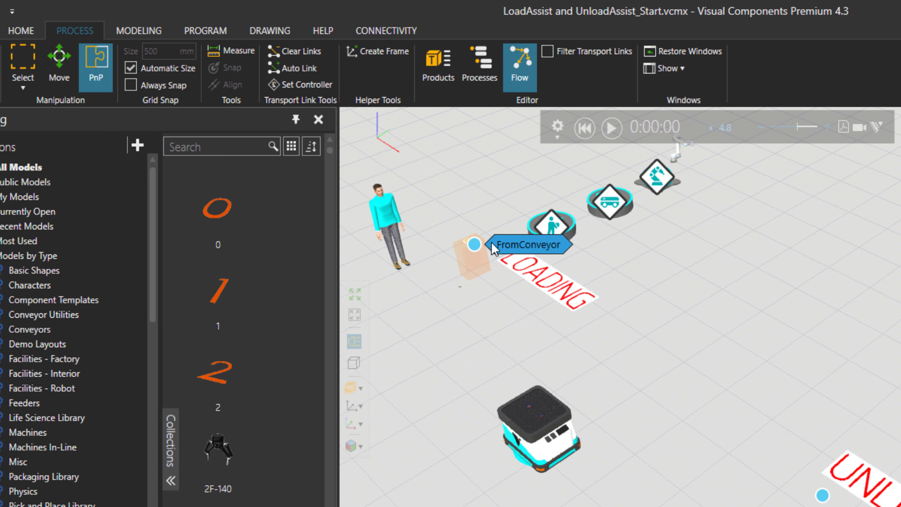
click(500, 243)
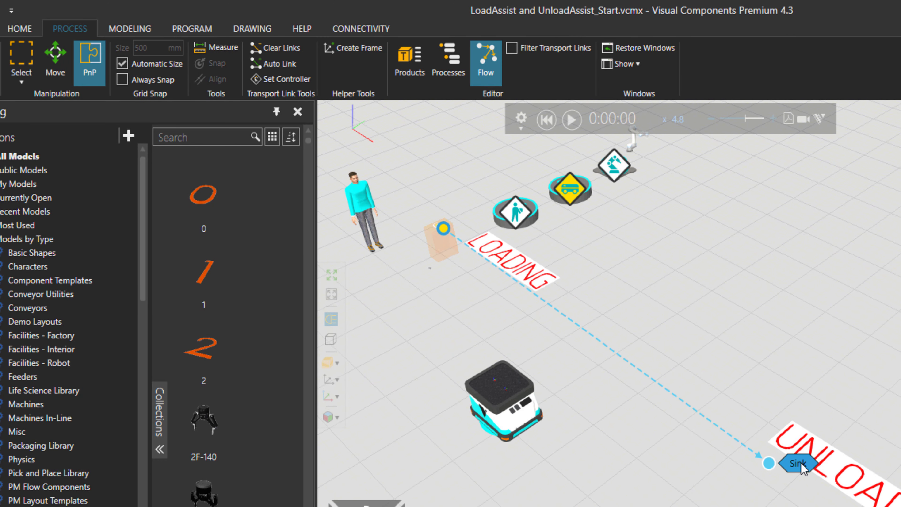
click(769, 463)
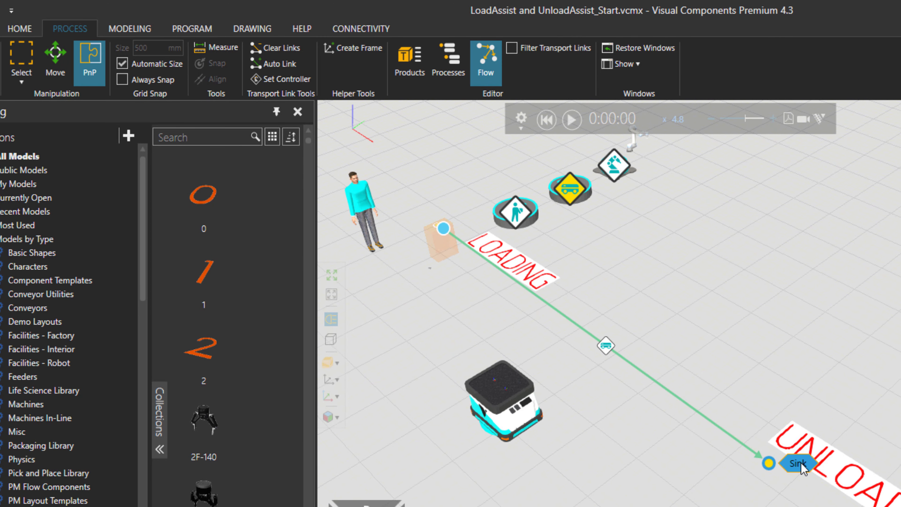
- Run the simulation to observe how the mobile robot picks up parts at the loading station, and reset it
click(571, 129)
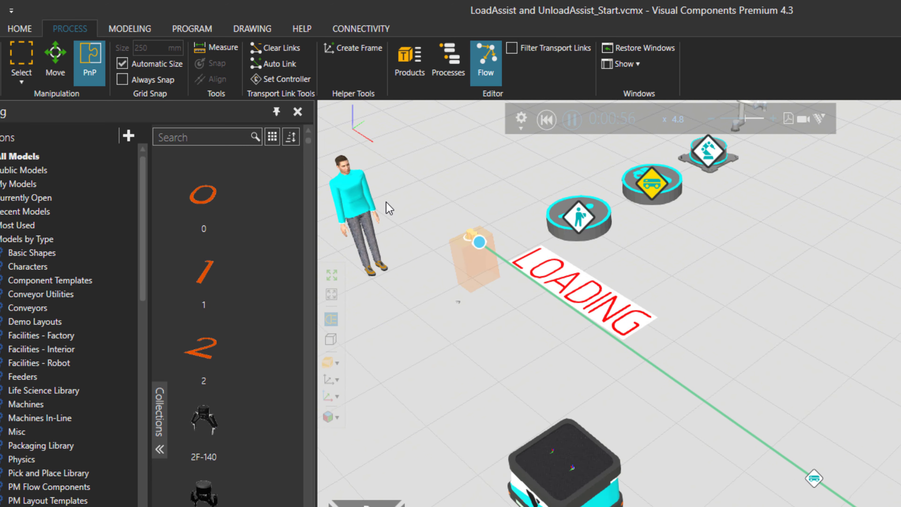
scroll(441, 221, up, 5)
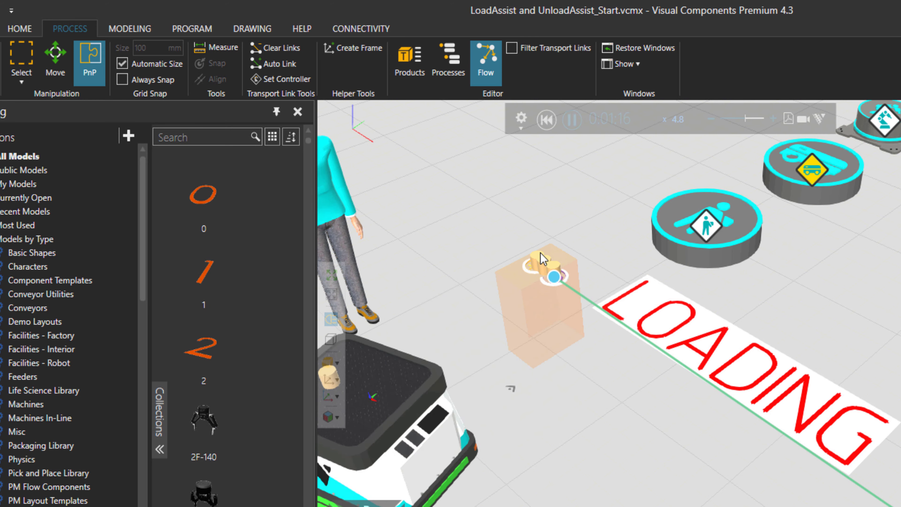
click(552, 122)
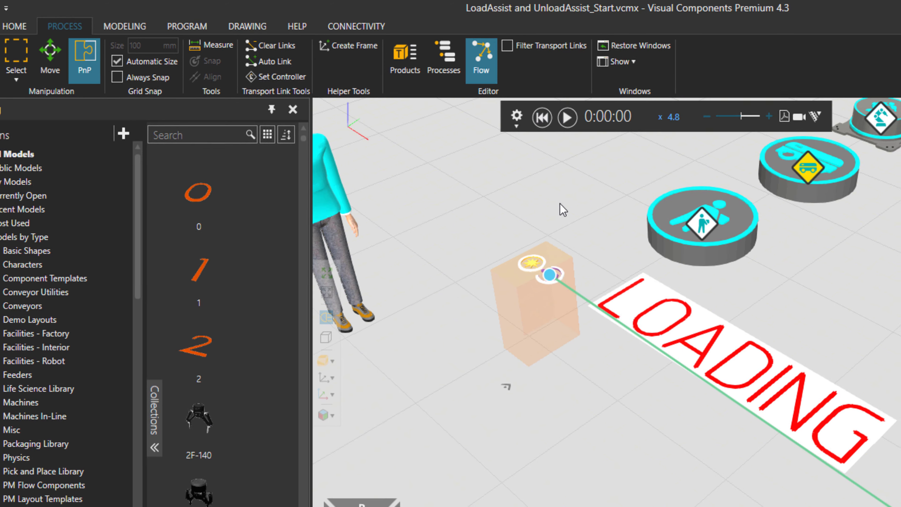
- Set LoadAssist of the mobile robot's transport link to Human Transport Controller
scroll(655, 401, down, 5)
middle_drag(473, 345, 337, 258)
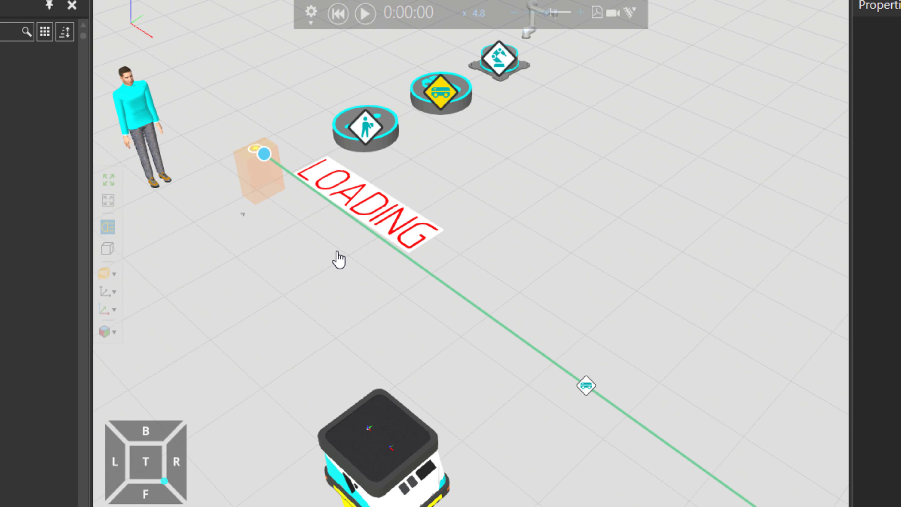
click(577, 377)
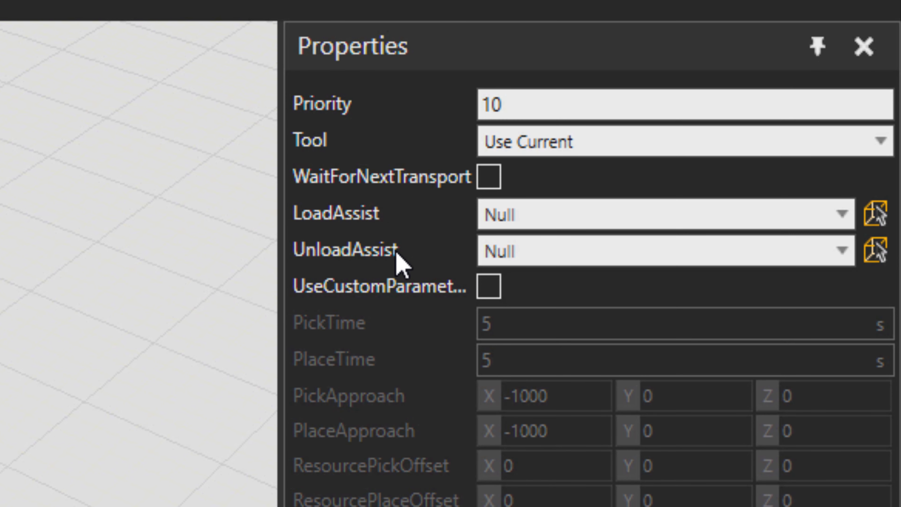
click(524, 217)
click(524, 216)
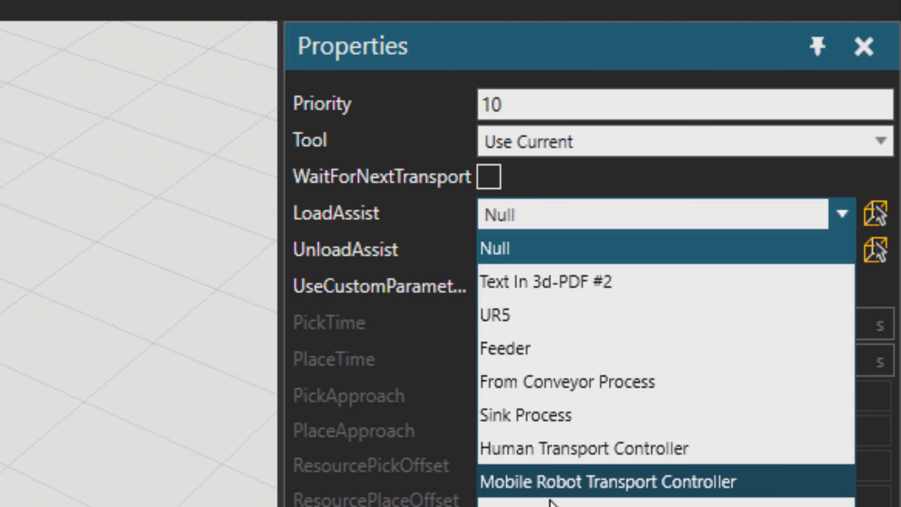
click(567, 450)
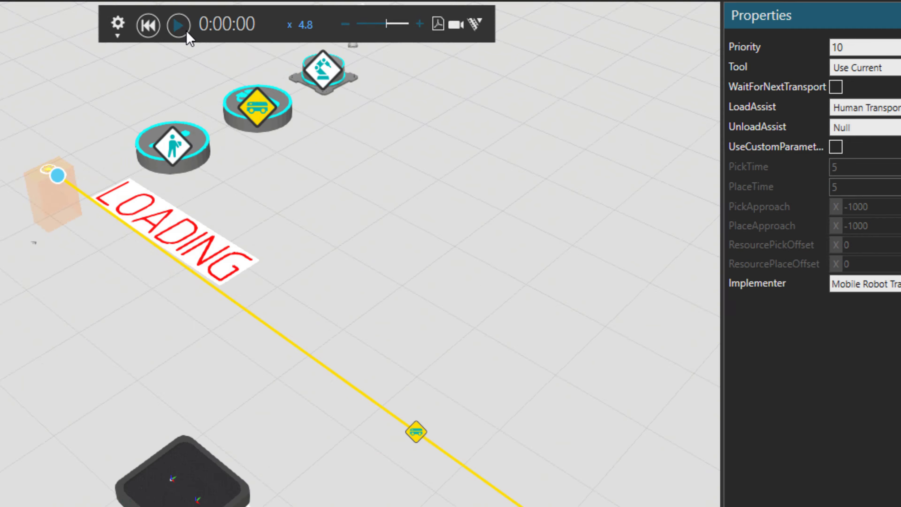
- Run the simulation to watch the human load parts onto the mobile robot from several angles, and reset it
click(181, 26)
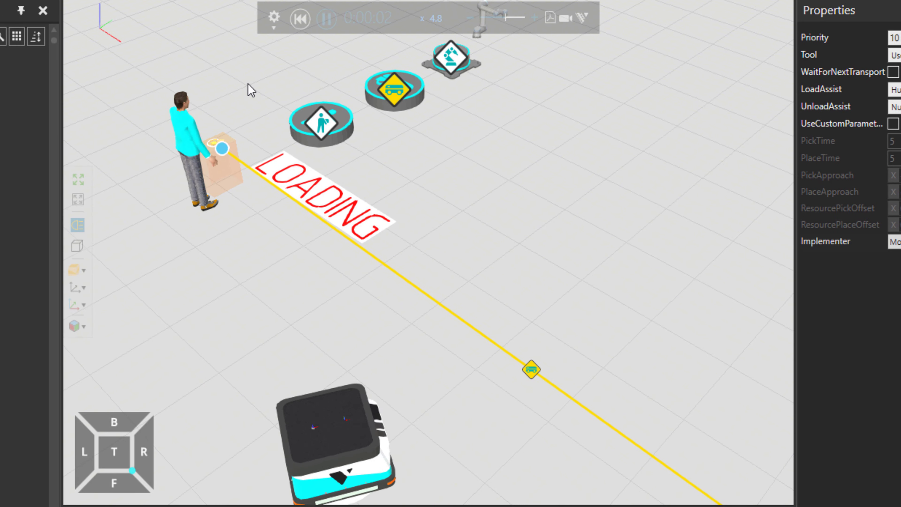
scroll(167, 137, up, 5)
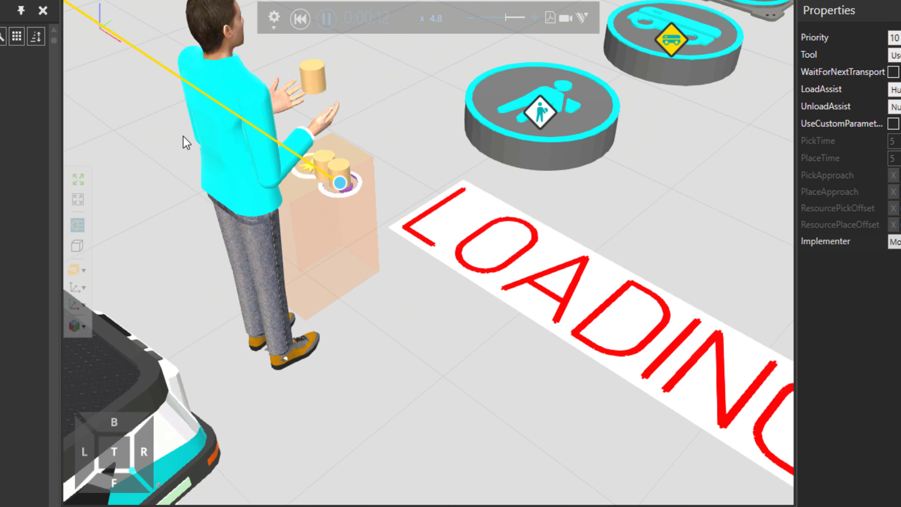
right_drag(186, 143, 288, 154)
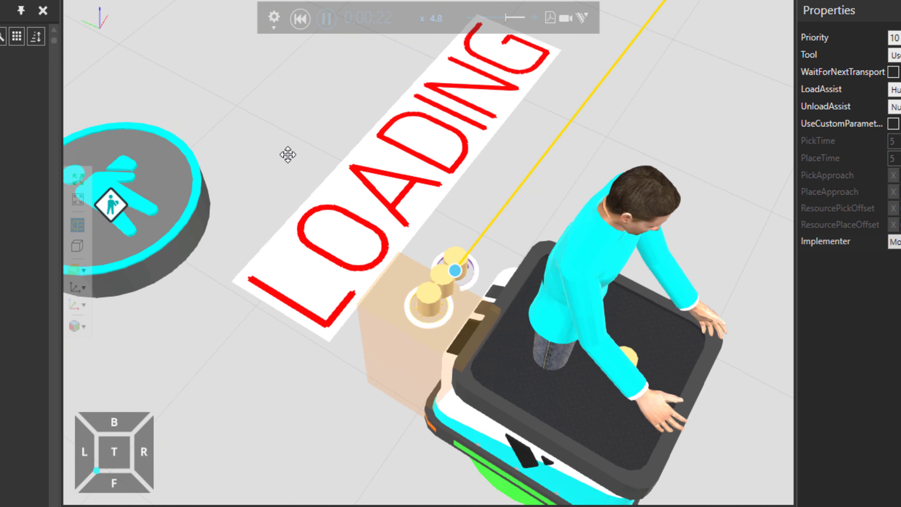
scroll(288, 154, down, 5)
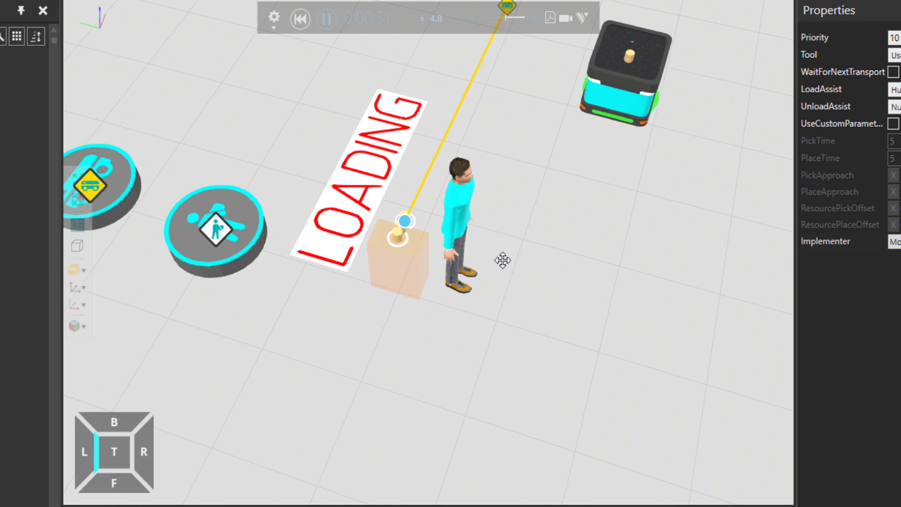
right_drag(502, 260, 474, 255)
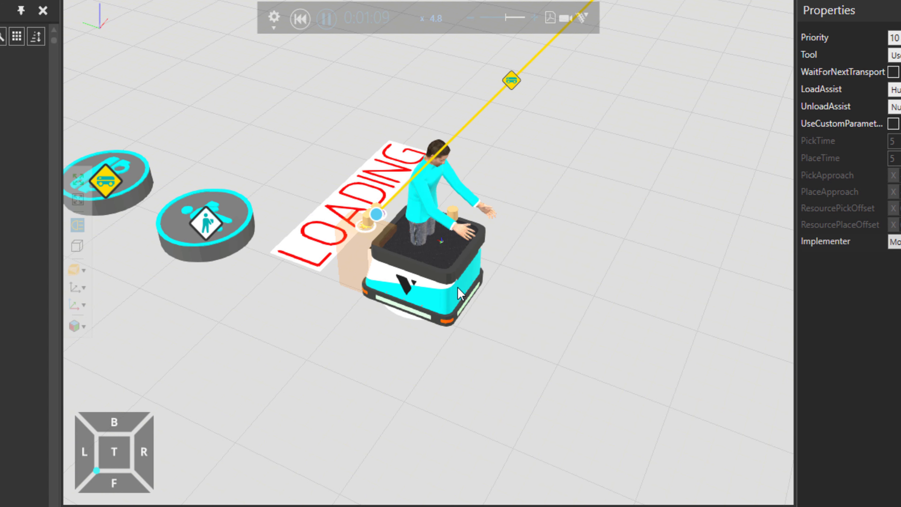
click(301, 19)
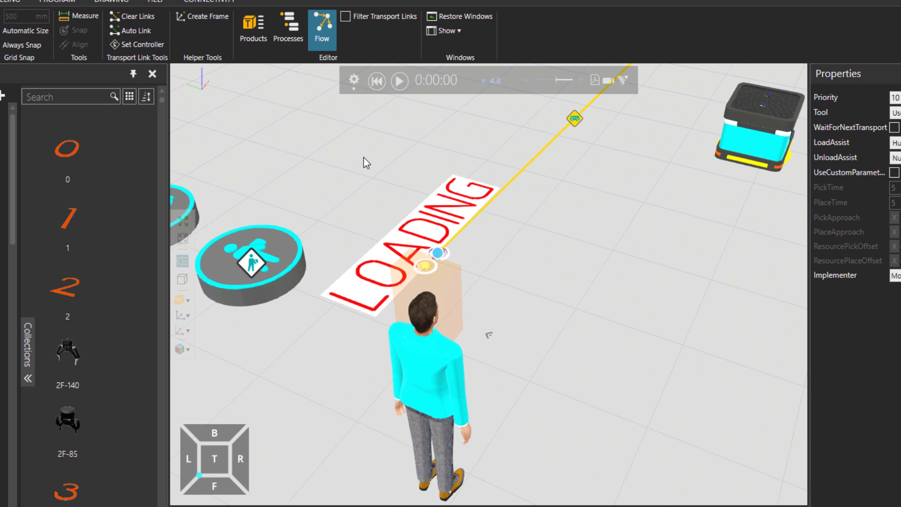
- Turn off the flow display and set the From Conveyor Process's ResourceOffset Ty to -500*4
click(322, 41)
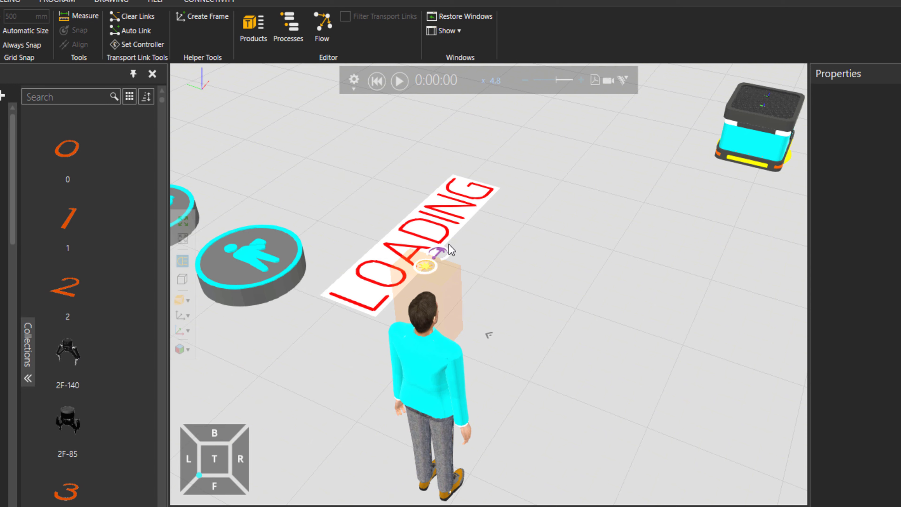
scroll(448, 249, up, 2)
click(447, 252)
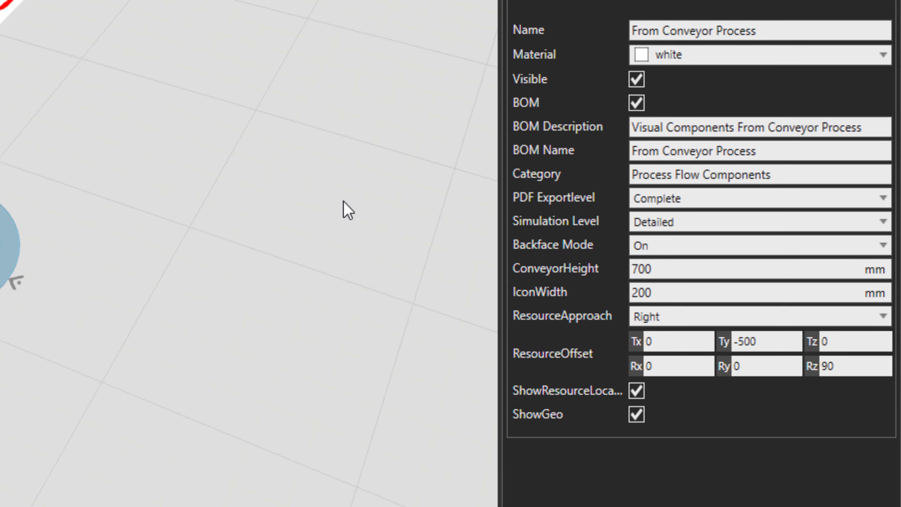
click(776, 342)
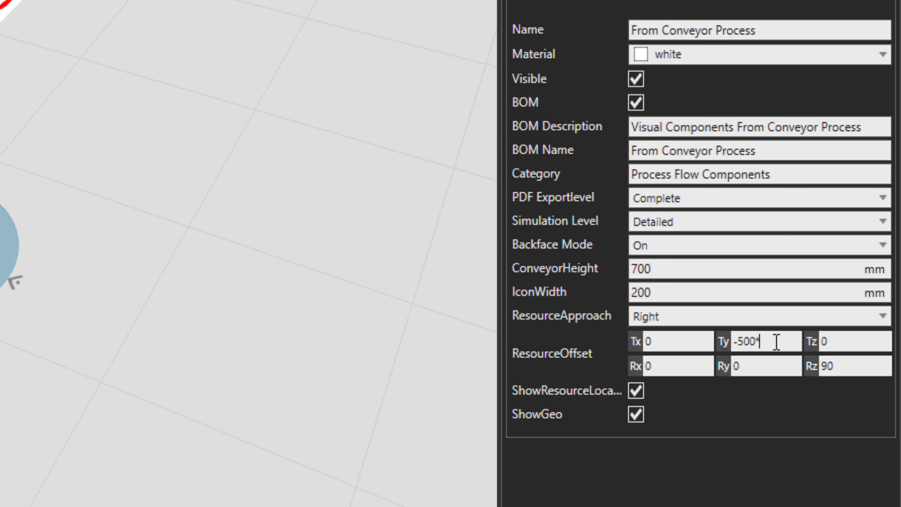
text(*4)
key(Return)
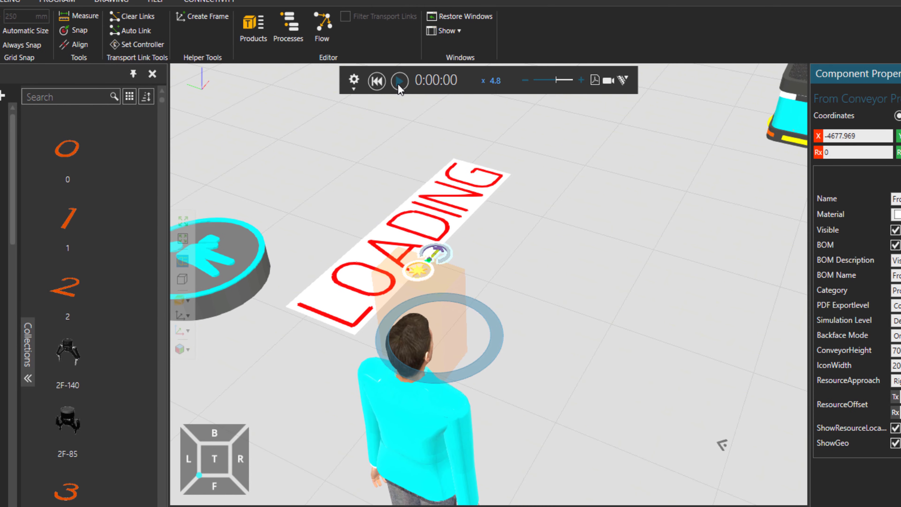
- Run the simulation to check the human's and robot's loading positions with the new resource offset, and reset it
click(399, 83)
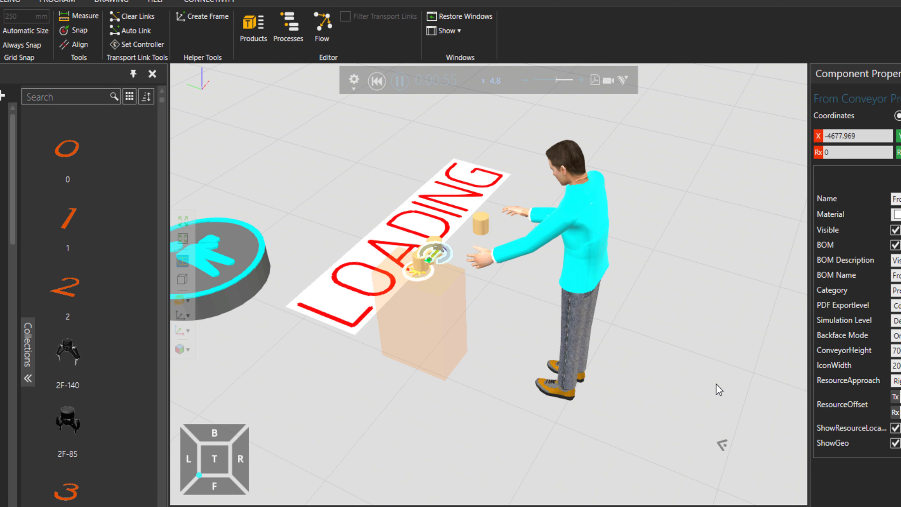
scroll(724, 342, down, 3)
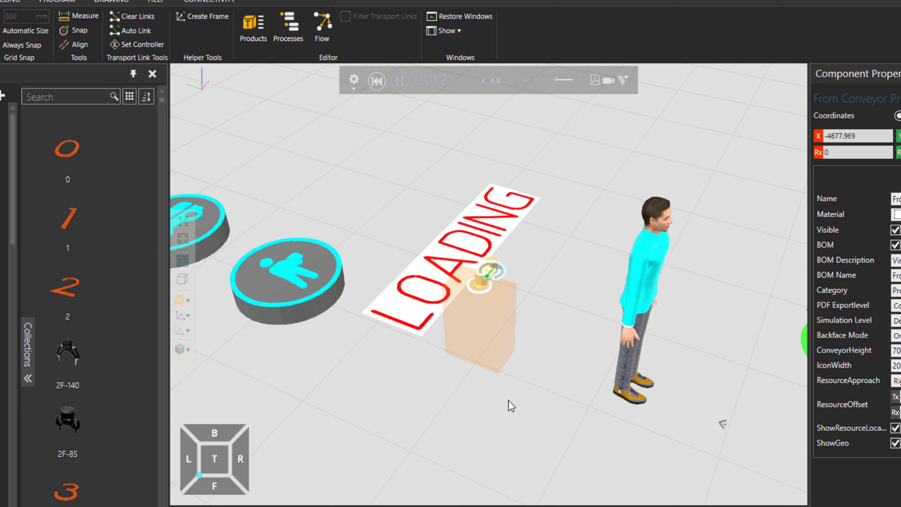
click(377, 85)
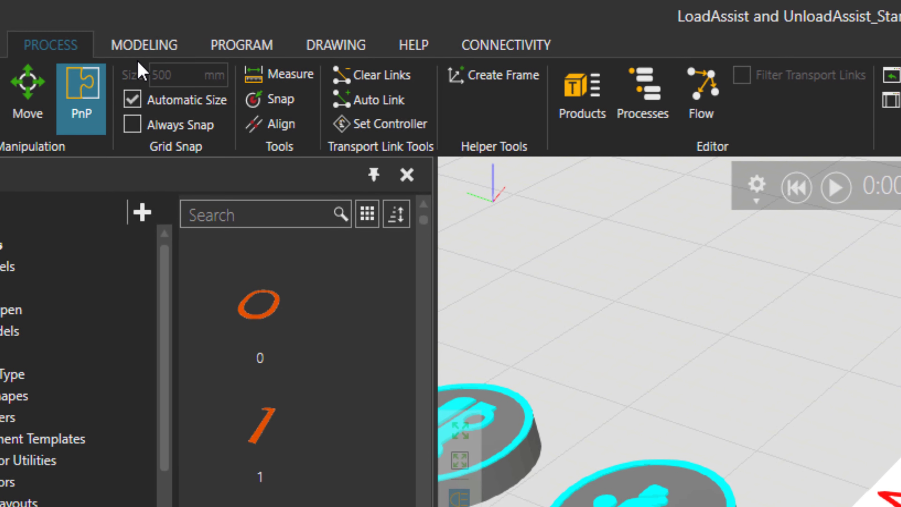
- Add a Frame feature under ResMatrixTransform of the From Conveyor Process for modeling a separate assist position
click(144, 48)
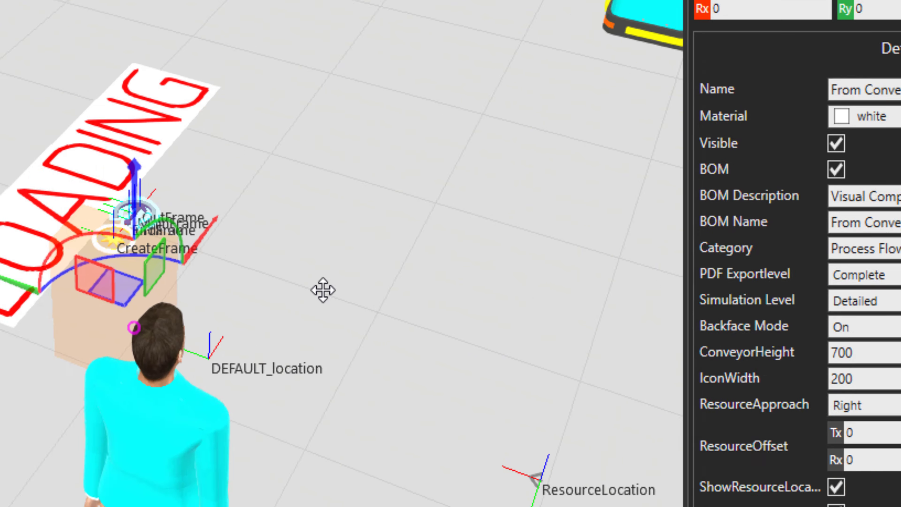
right_drag(322, 290, 135, 128)
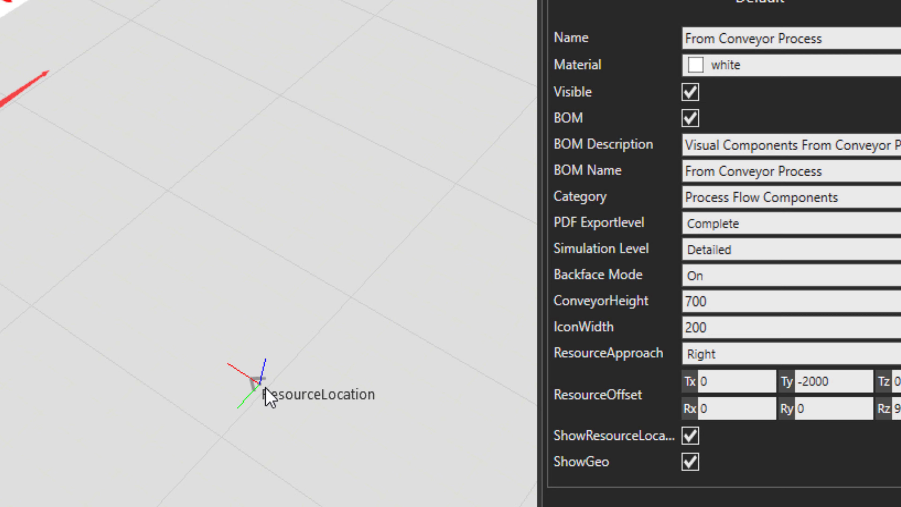
click(292, 423)
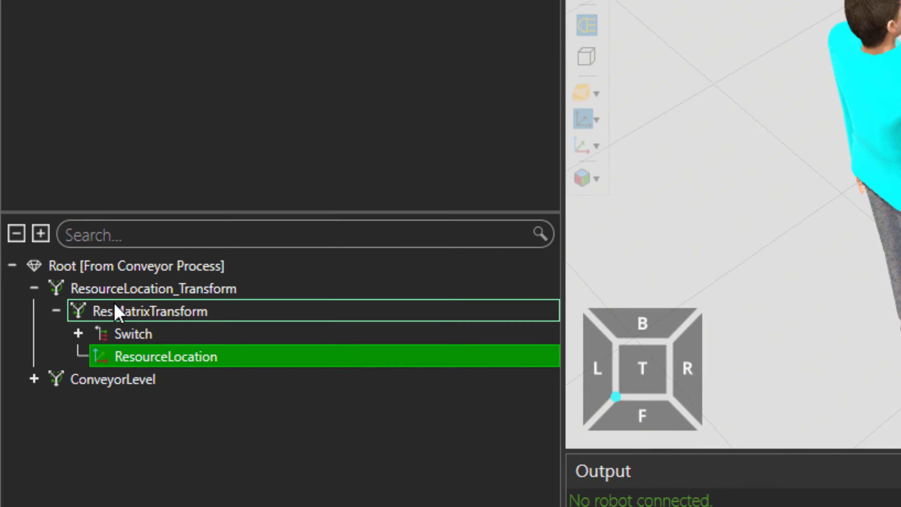
click(136, 310)
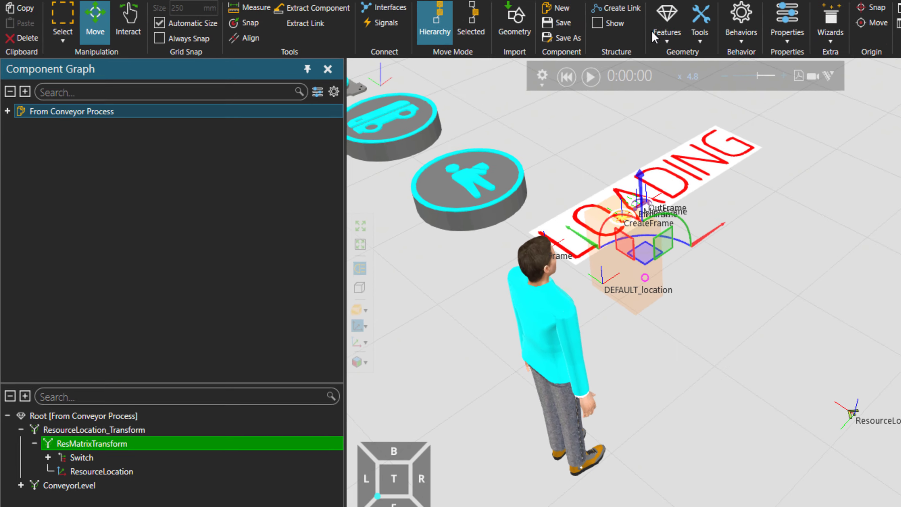
click(628, 57)
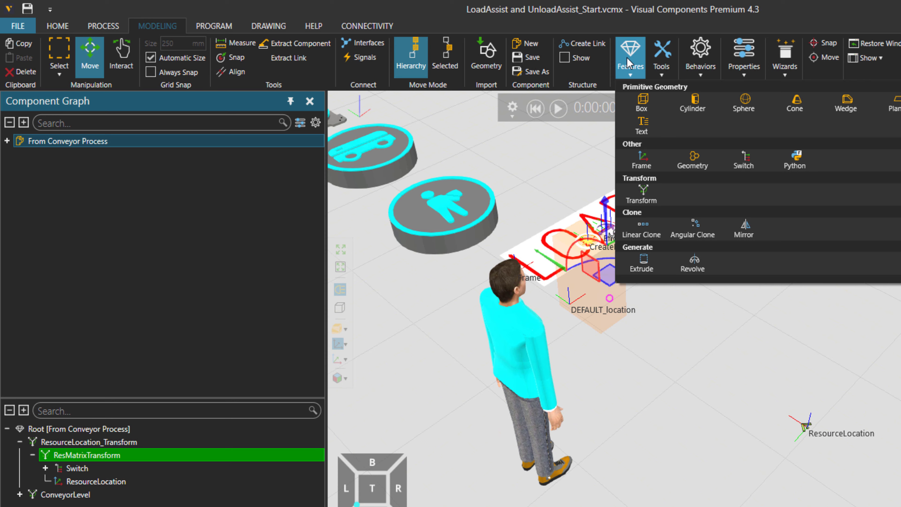
click(643, 169)
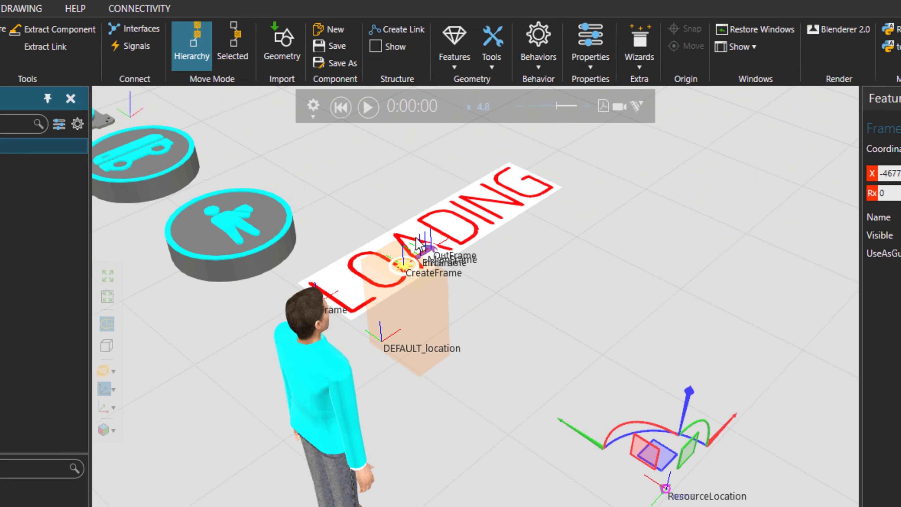
- Rename the new frame AssistLocation and move it beside the loading station to about X -5528, Y 1664
click(592, 298)
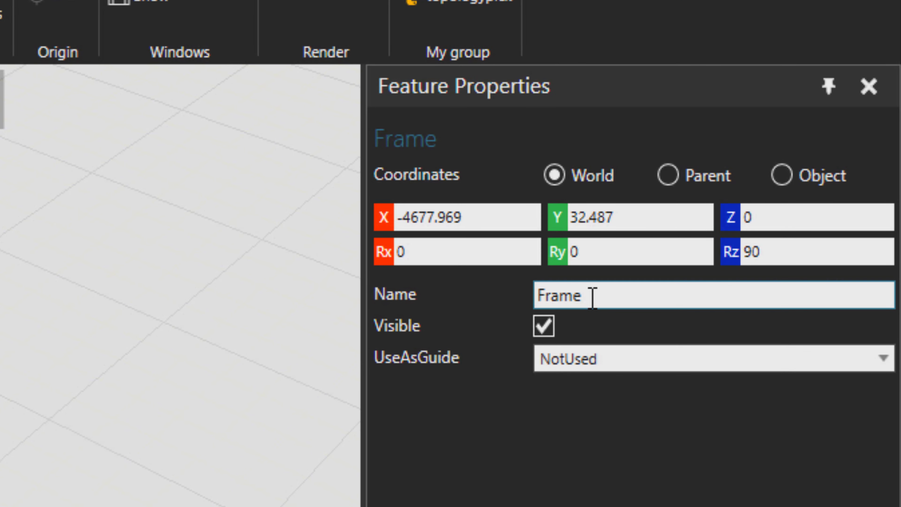
click(592, 297)
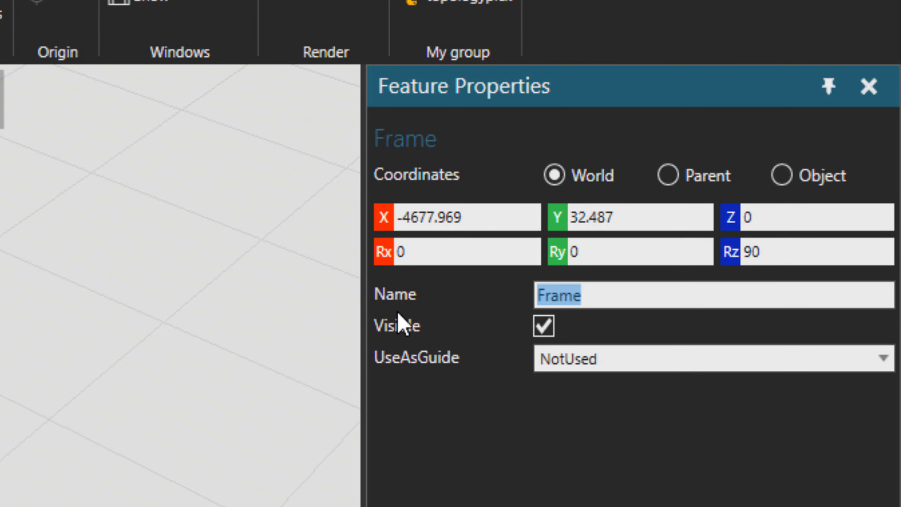
text(AssistLoca)
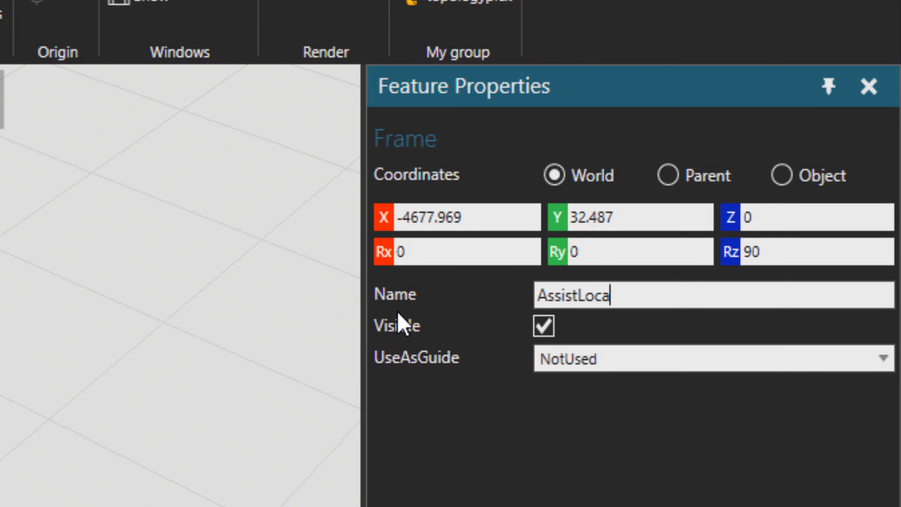
text(tion)
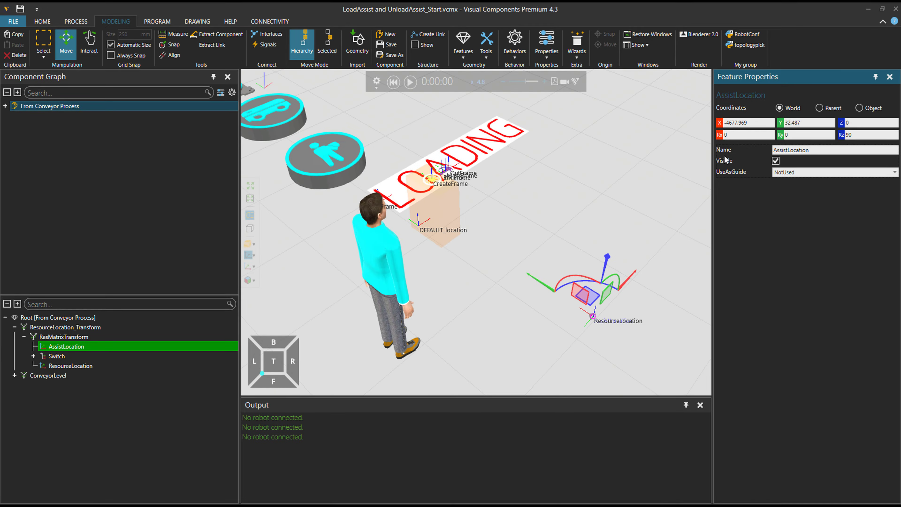
drag(610, 298, 424, 265)
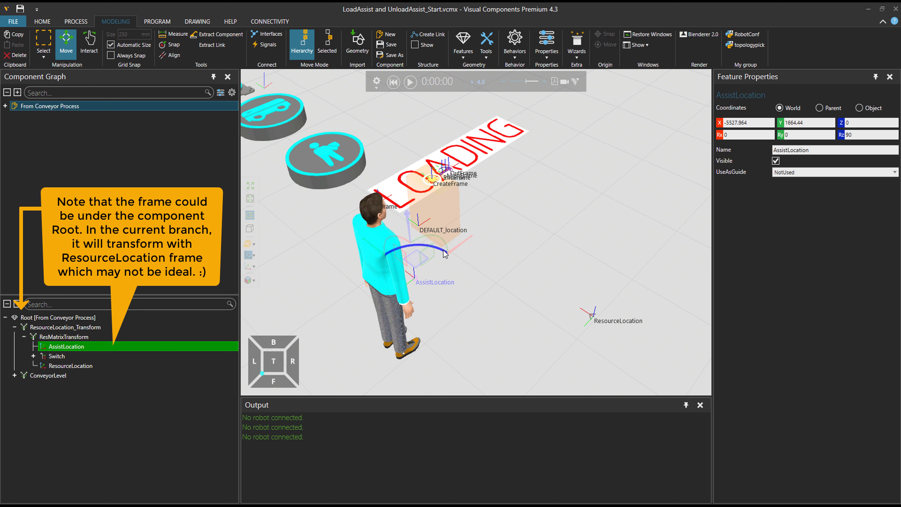
- Orient the AssistLocation frame to Rz 90, run the simulation to check the human's and mobile robot's positions, and reset it
drag(445, 254, 473, 311)
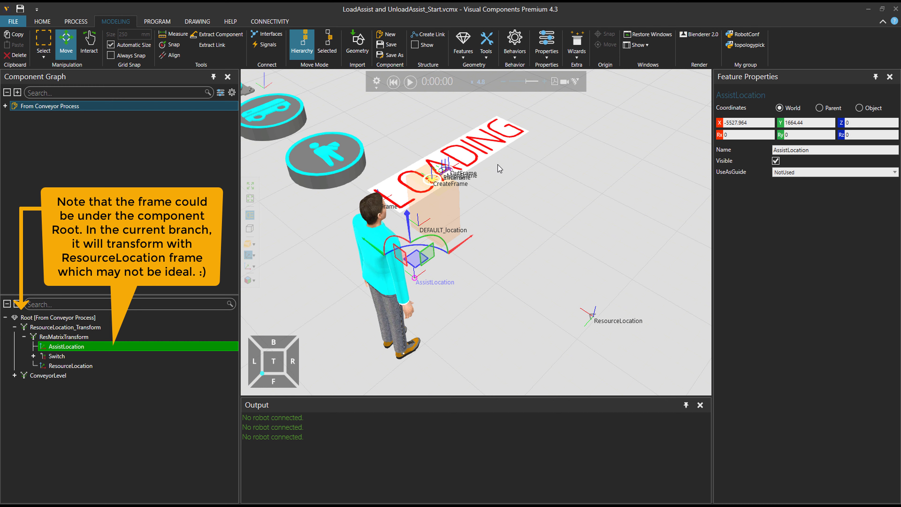
click(410, 82)
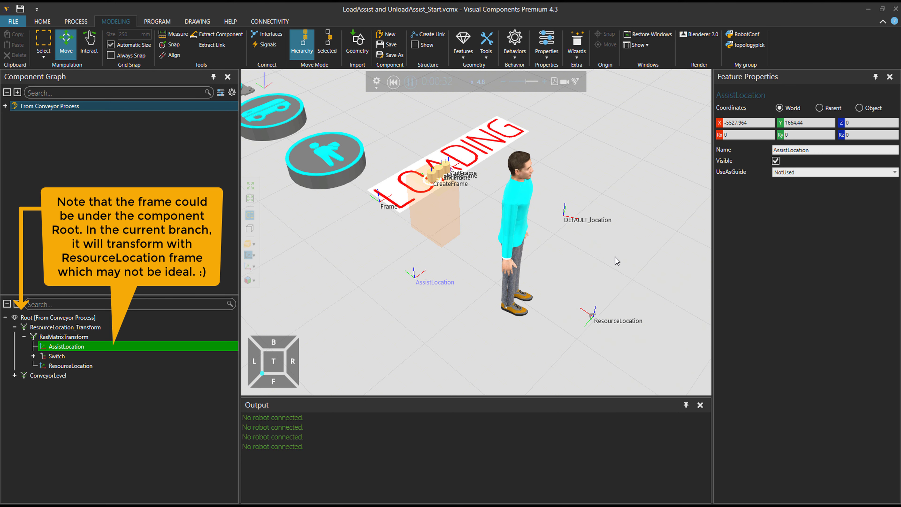
scroll(615, 257, down, 4)
middle_drag(650, 197, 531, 245)
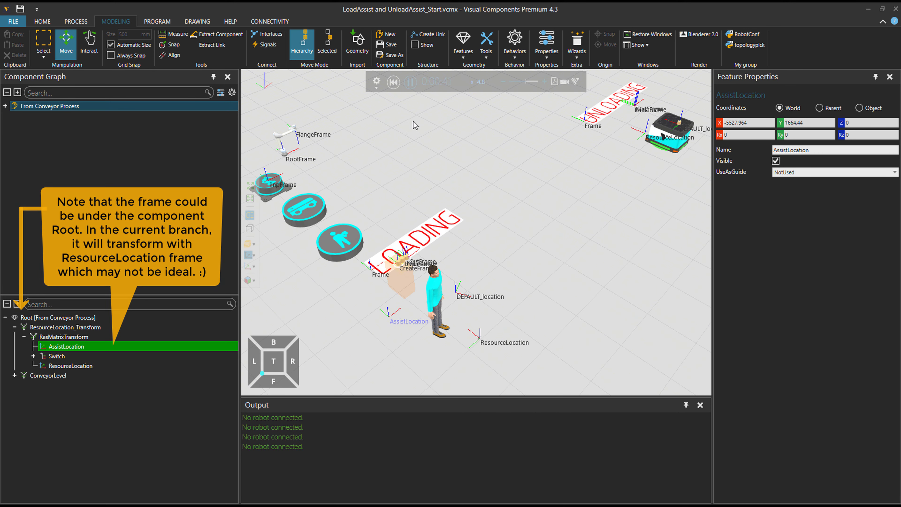
click(393, 81)
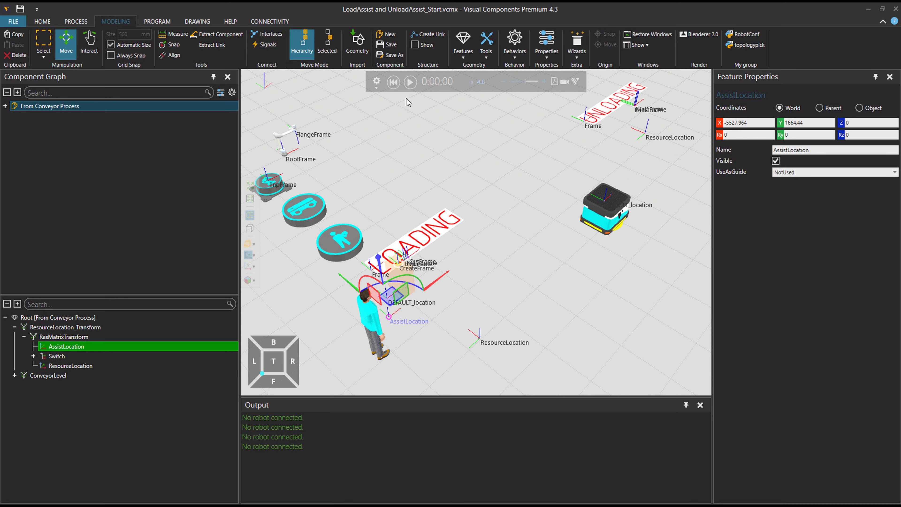
- Set the RobotController's PedestalDiameter to 150 mm and its PedestalHeight to 100 mm
click(75, 22)
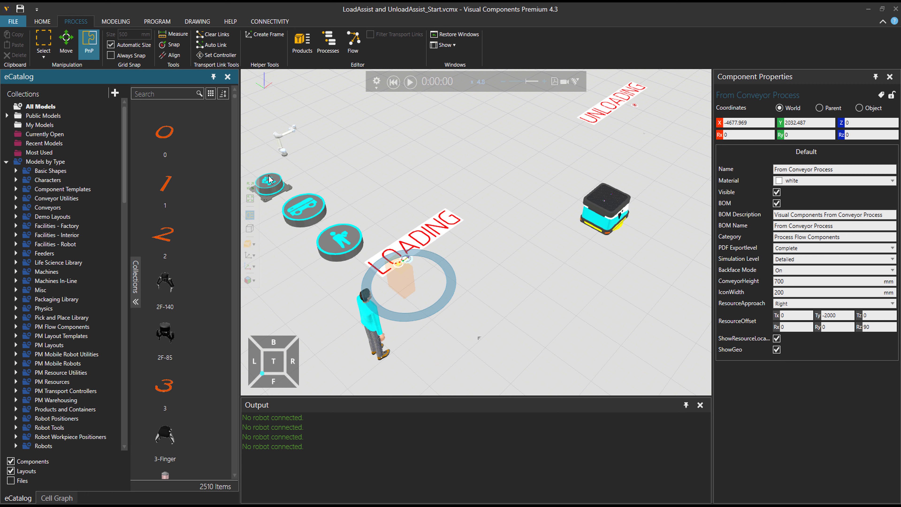
click(275, 184)
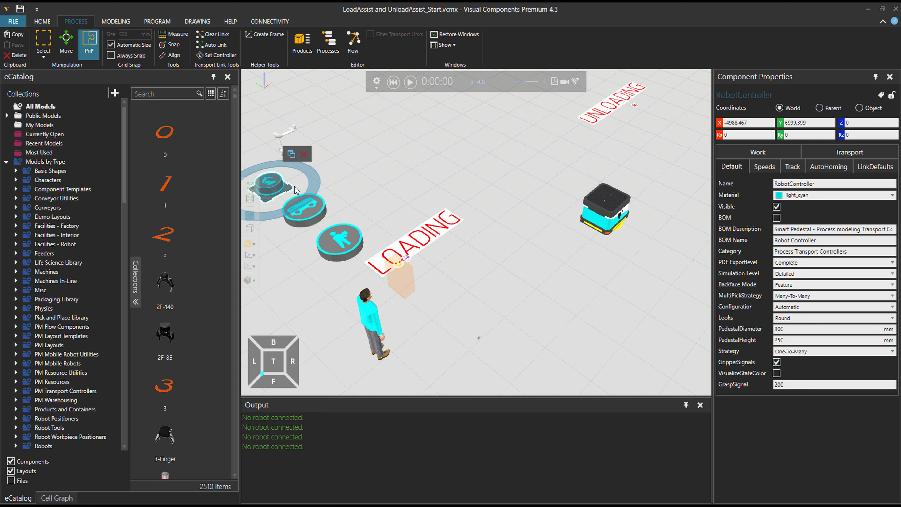
click(249, 199)
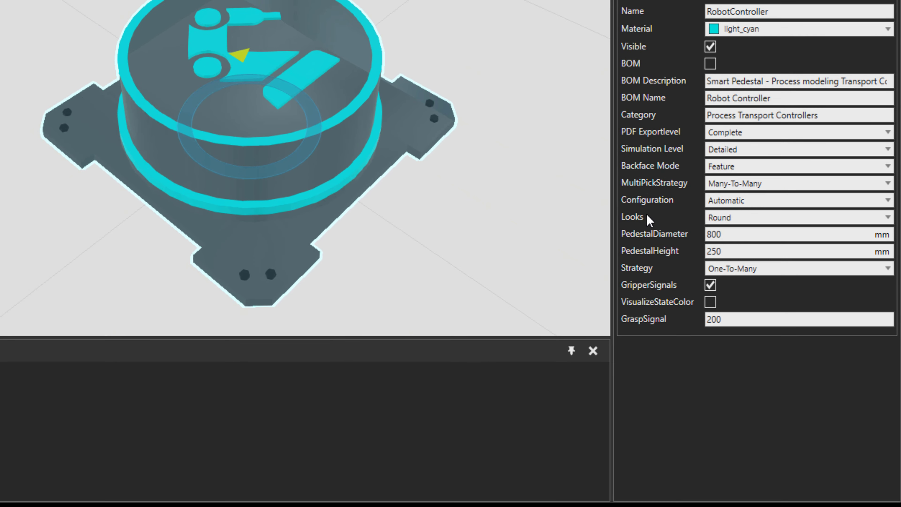
double_click(724, 234)
text(150)
key(Return)
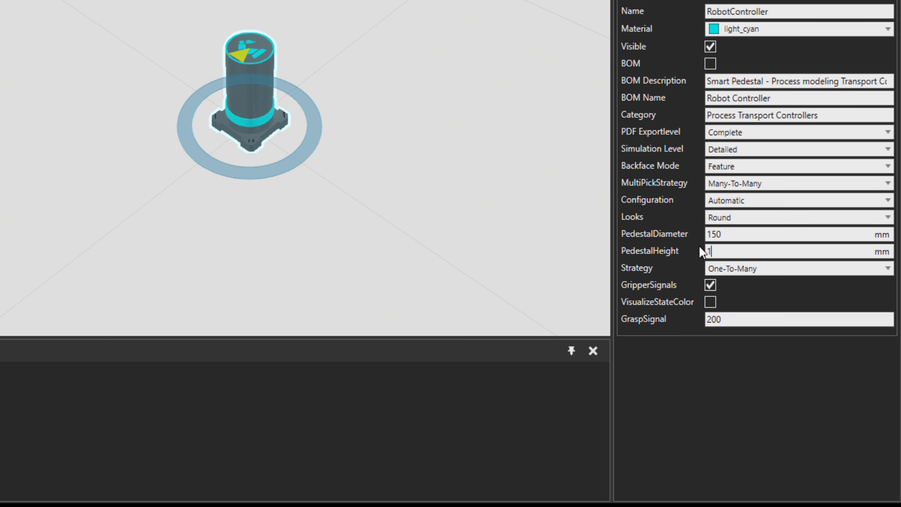
text(100)
key(Return)
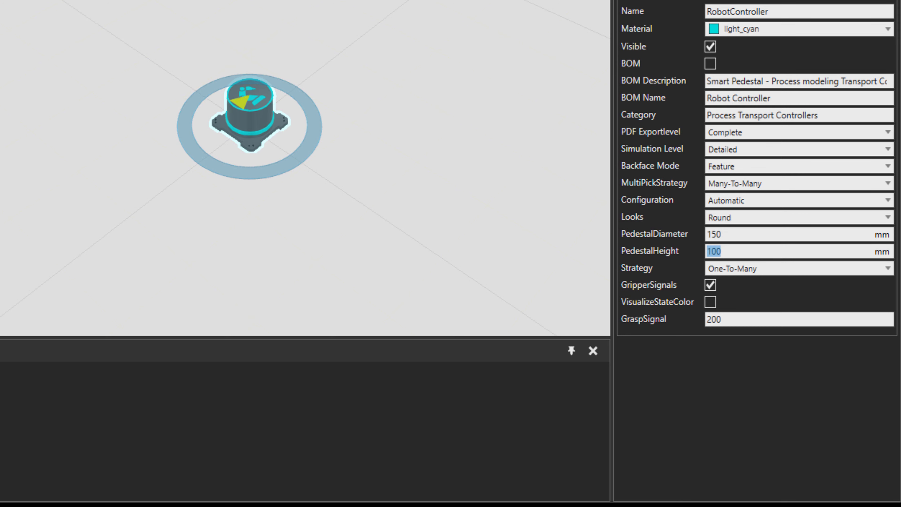
- Mount the UR5 robot arm on the resized RobotController pedestal
middle_drag(267, 13, 222, 91)
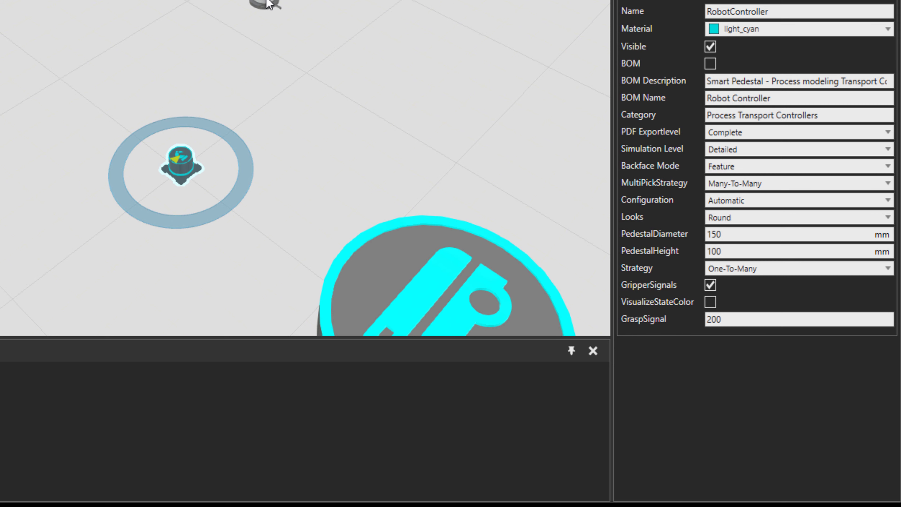
drag(269, 4, 199, 129)
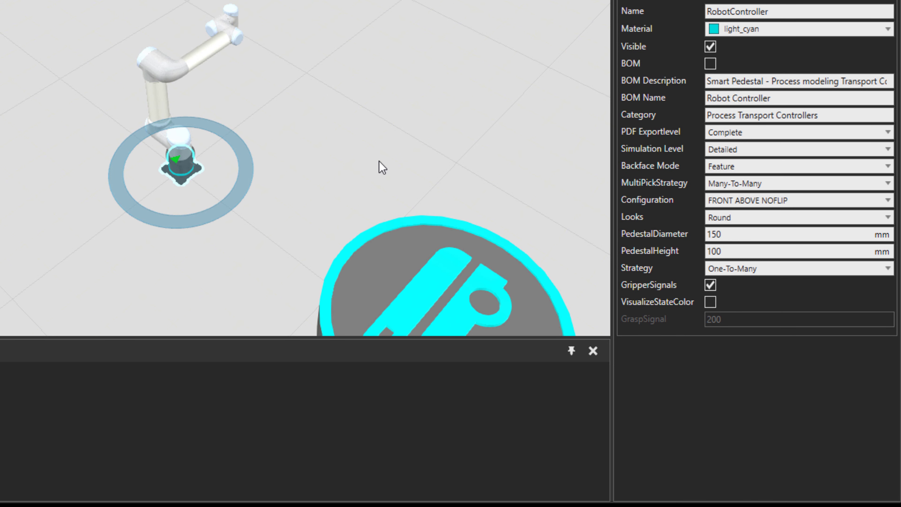
- Snap the RobotController with its robot arm onto the top face of the Mobile Robot Resource, near a corner
scroll(379, 161, down, 5)
middle_drag(470, 168, 167, 38)
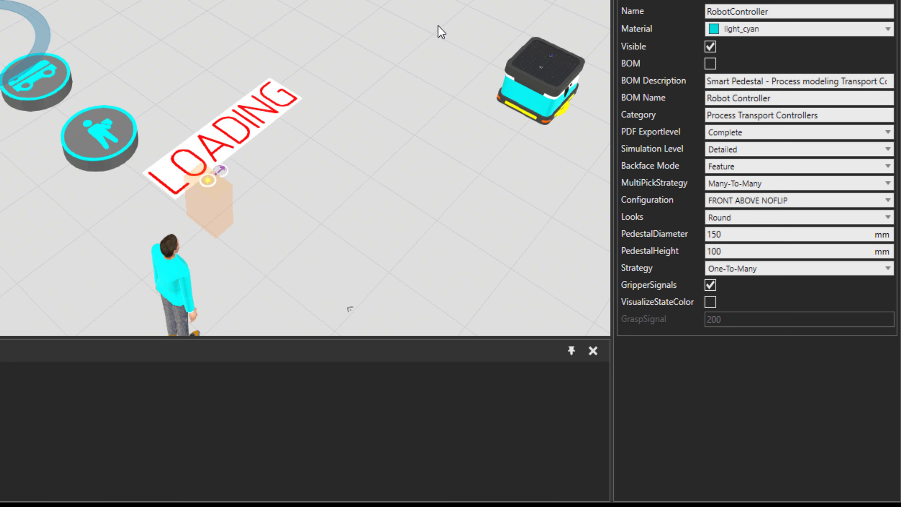
click(555, 85)
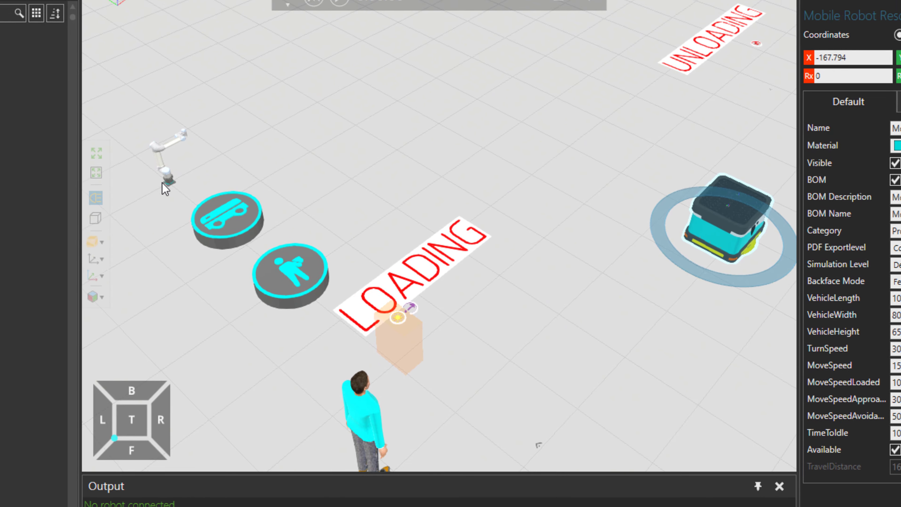
click(170, 181)
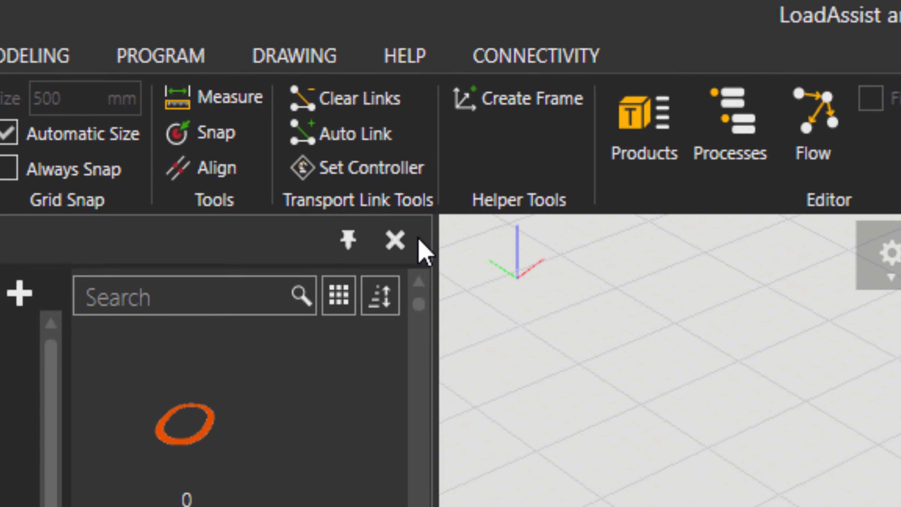
click(96, 16)
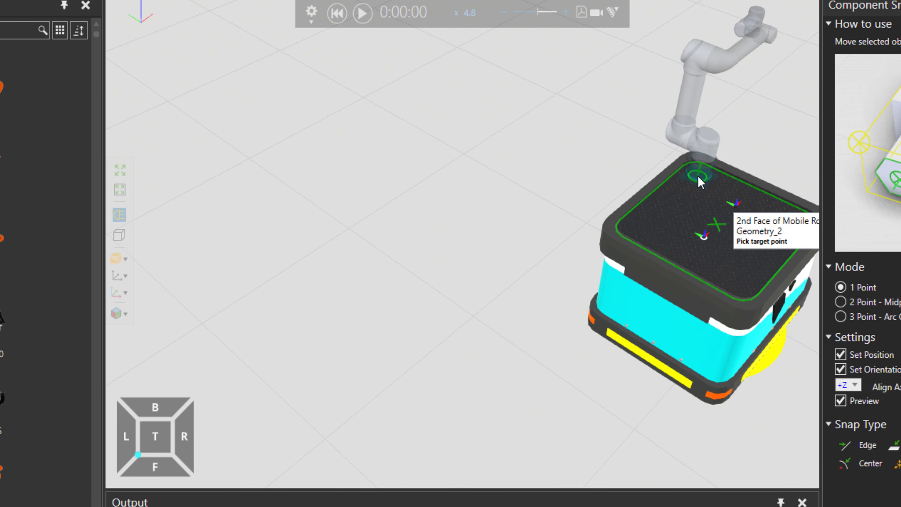
click(697, 177)
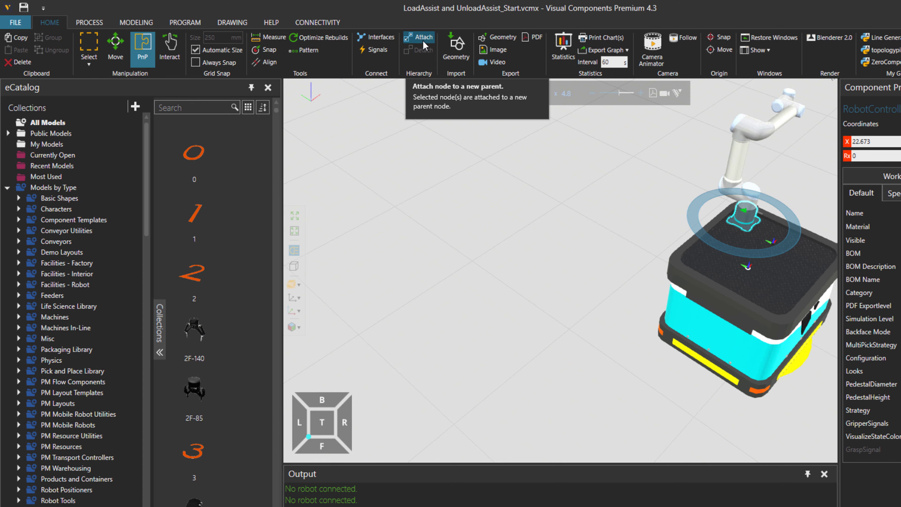
- Attach the RobotController to the Mobile Robot Resource as its parent node and check the assignment in the output
click(422, 38)
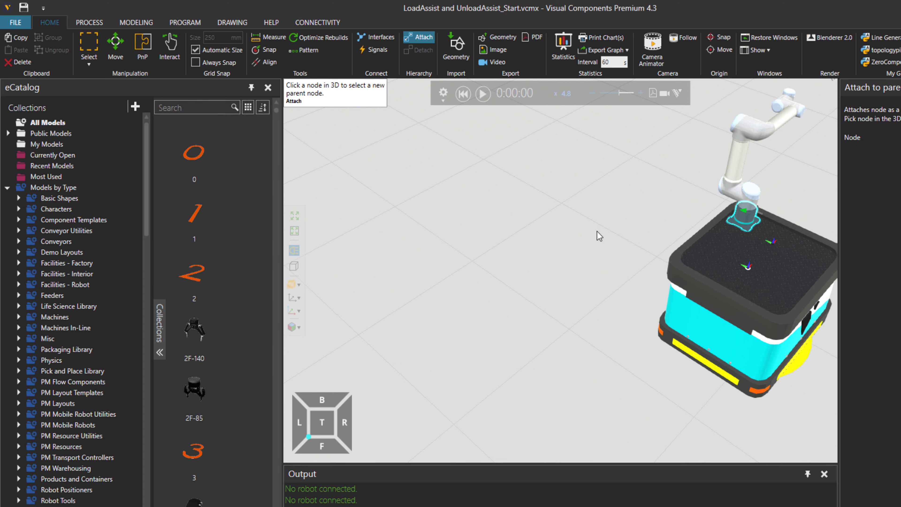
click(734, 330)
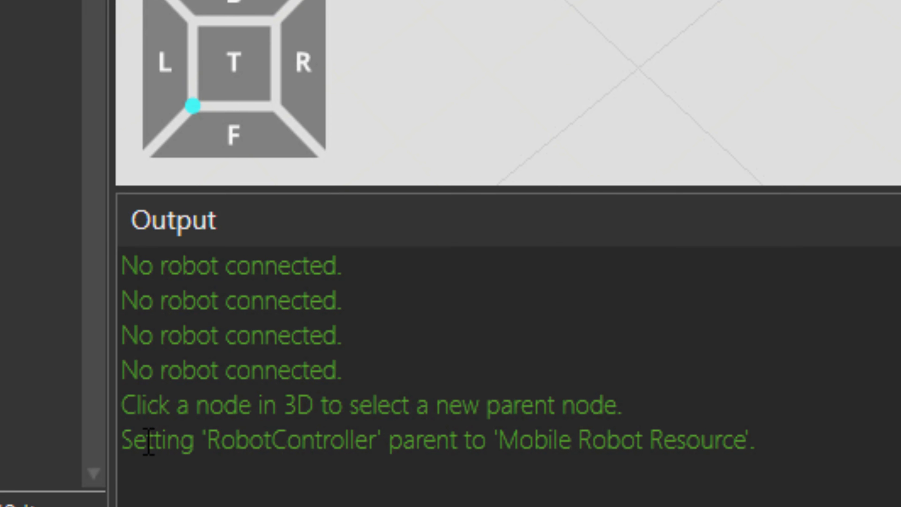
double_click(148, 440)
drag(148, 441, 283, 433)
drag(390, 433, 749, 440)
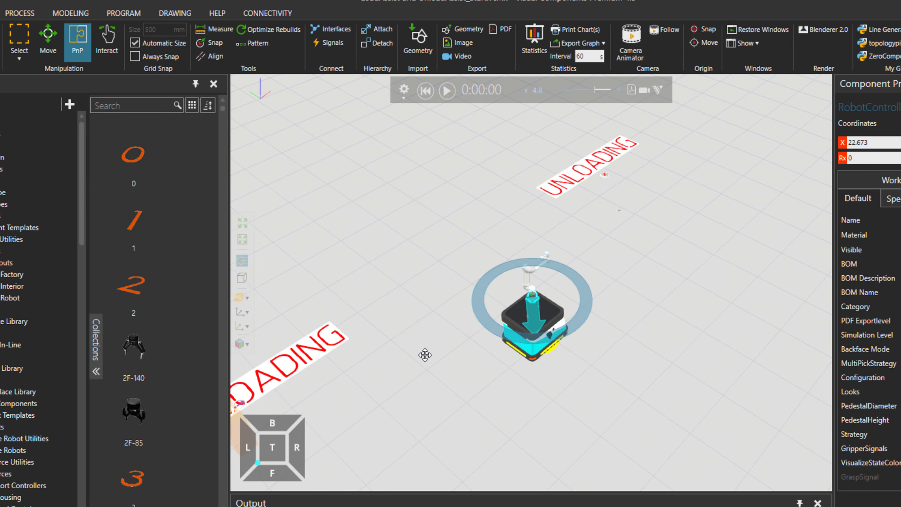
- Display the process flow and set both LoadAssist and UnloadAssist of the mobile robot transport link to RobotController
middle_drag(425, 355, 538, 292)
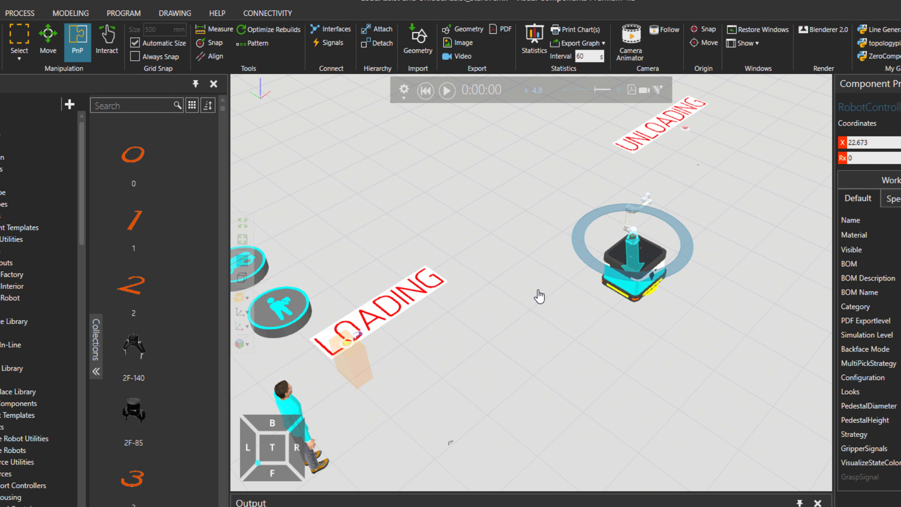
click(28, 15)
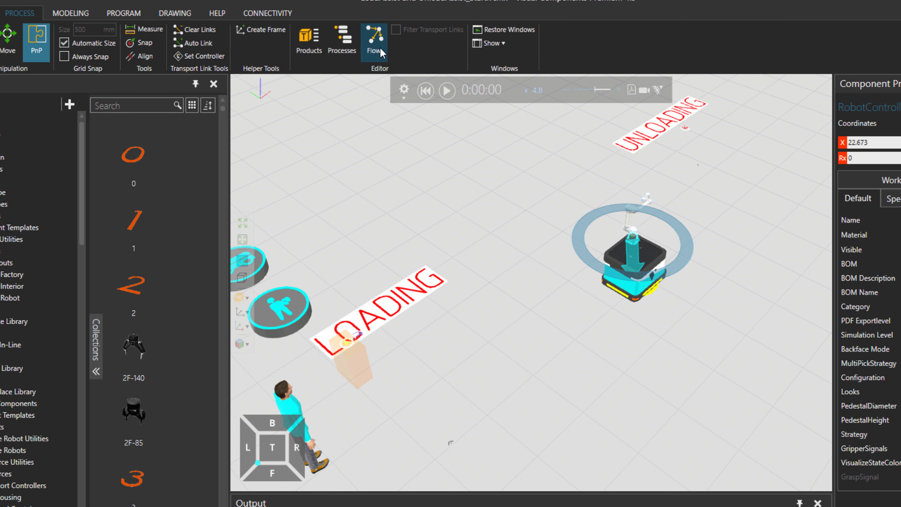
click(374, 42)
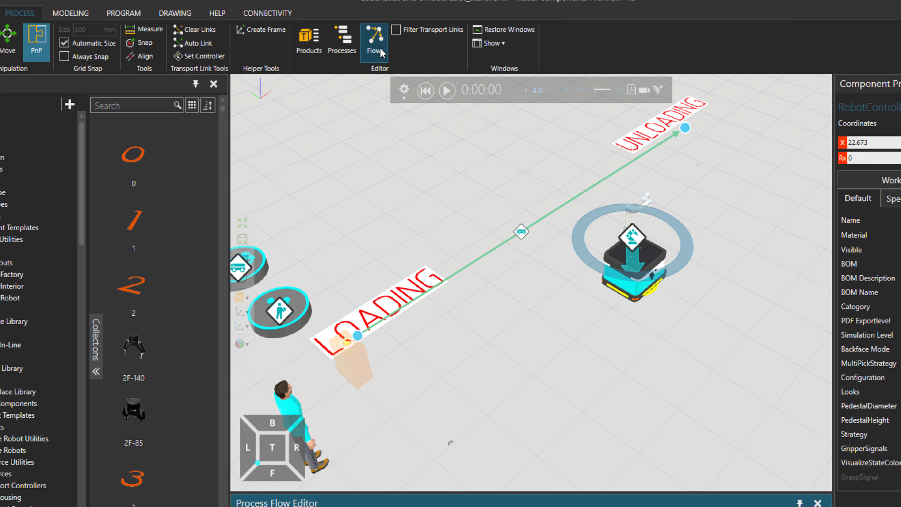
click(522, 234)
click(710, 76)
click(649, 345)
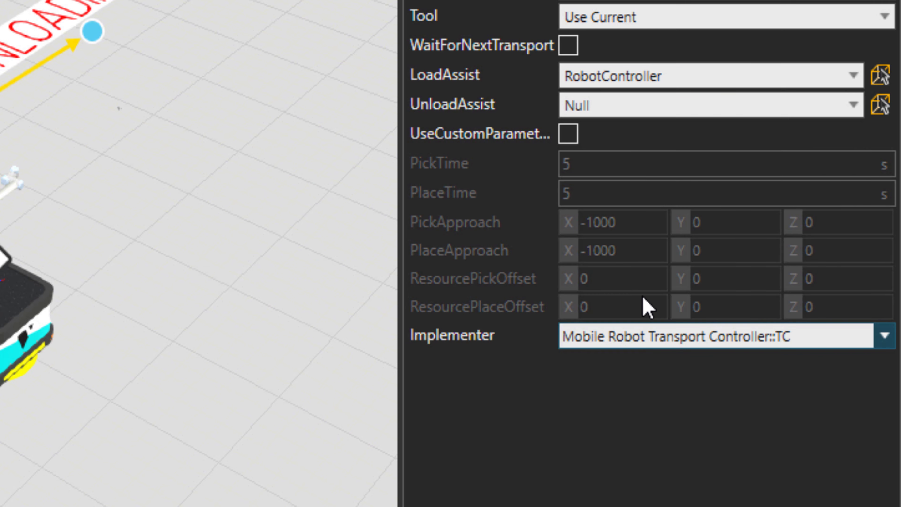
click(626, 111)
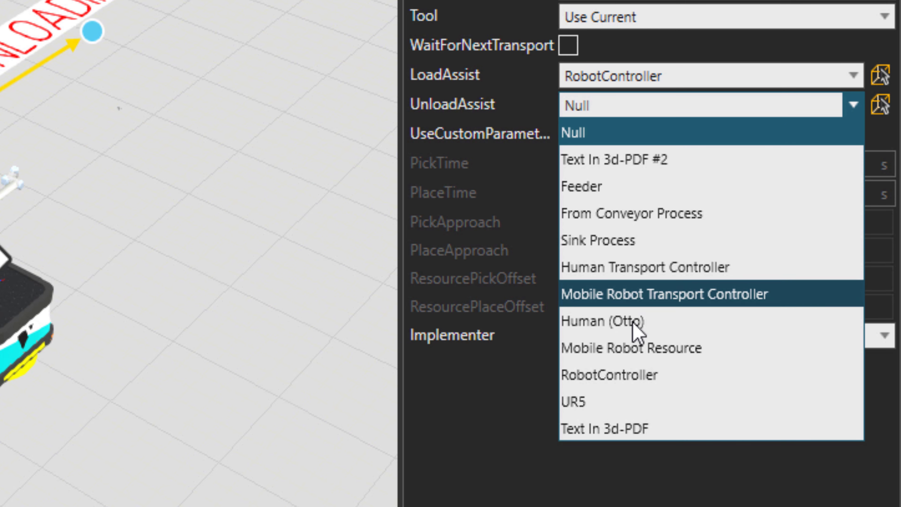
click(609, 375)
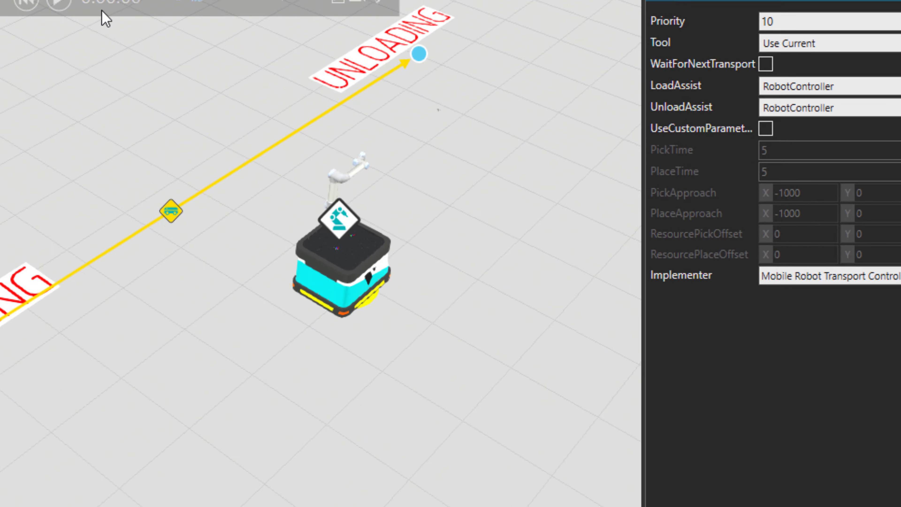
- Run the simulation to check the arm's reach at the loading station, read the output message, and reset
click(59, 3)
scroll(230, 326, up, 4)
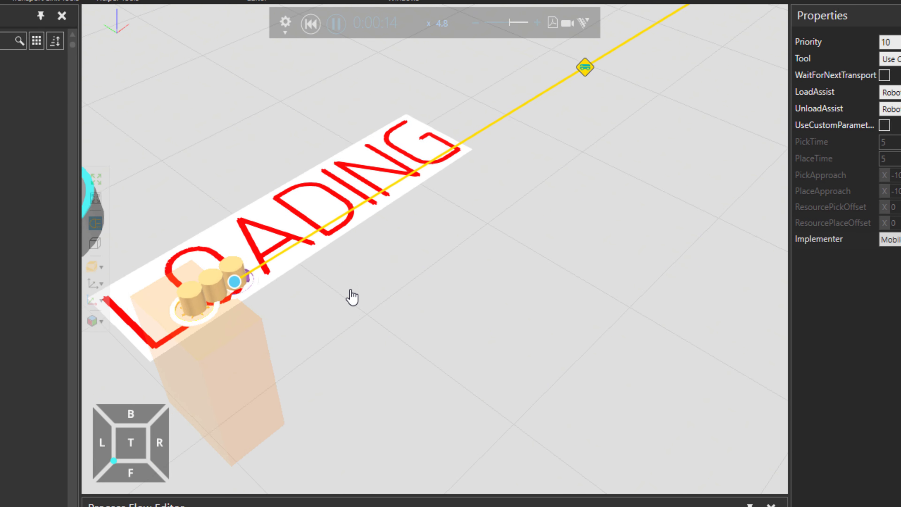
middle_drag(350, 298, 388, 257)
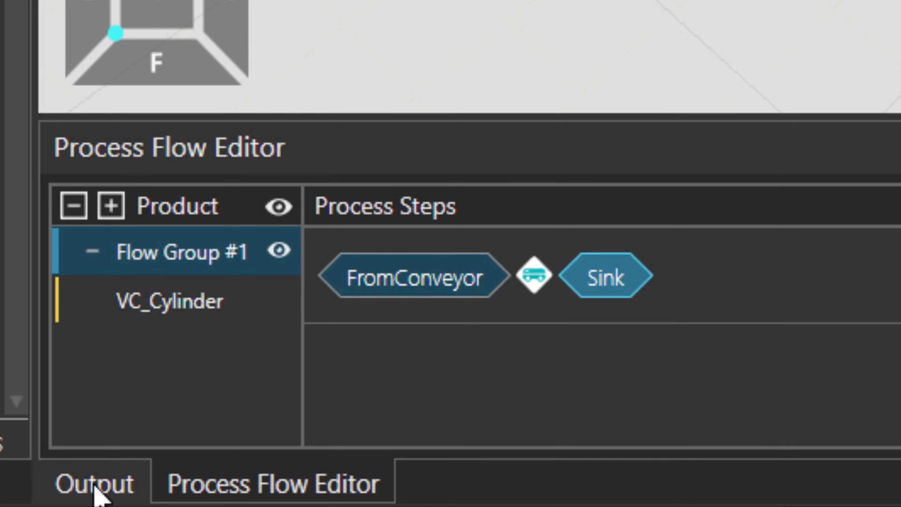
click(95, 486)
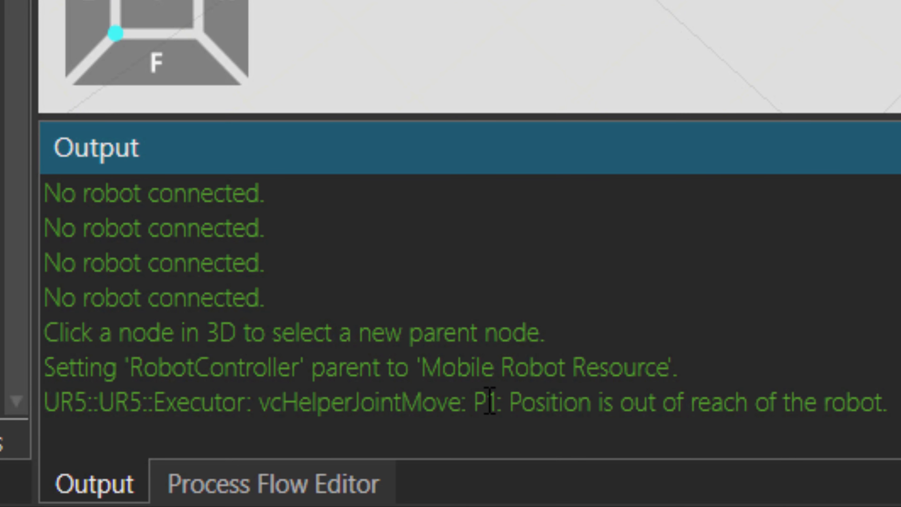
drag(489, 402, 895, 424)
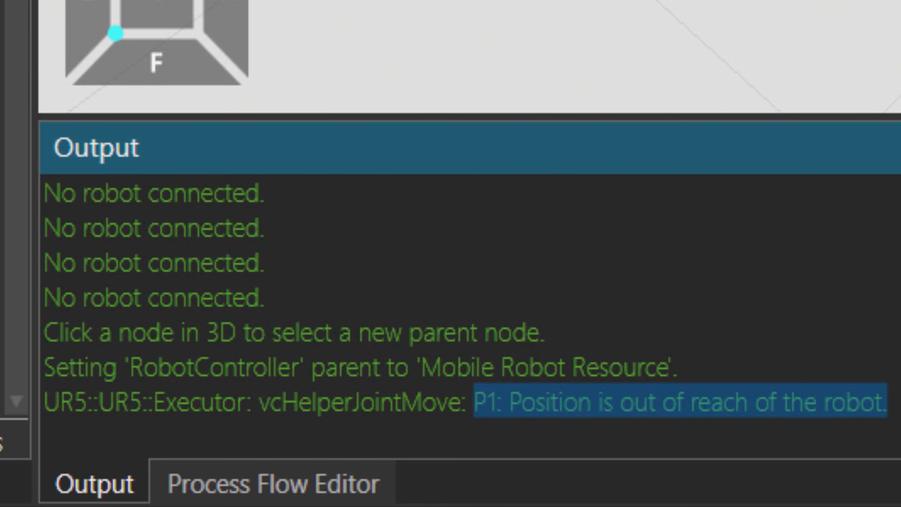
scroll(404, 94, down, 4)
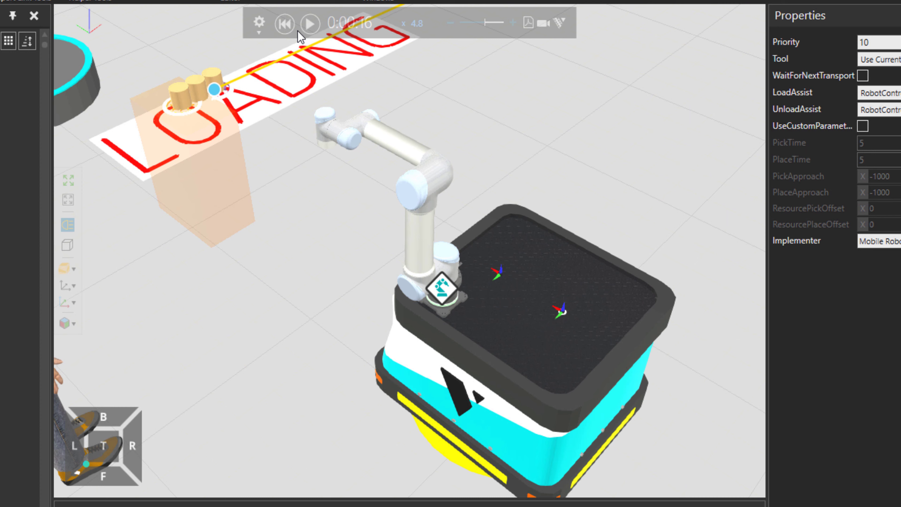
click(284, 23)
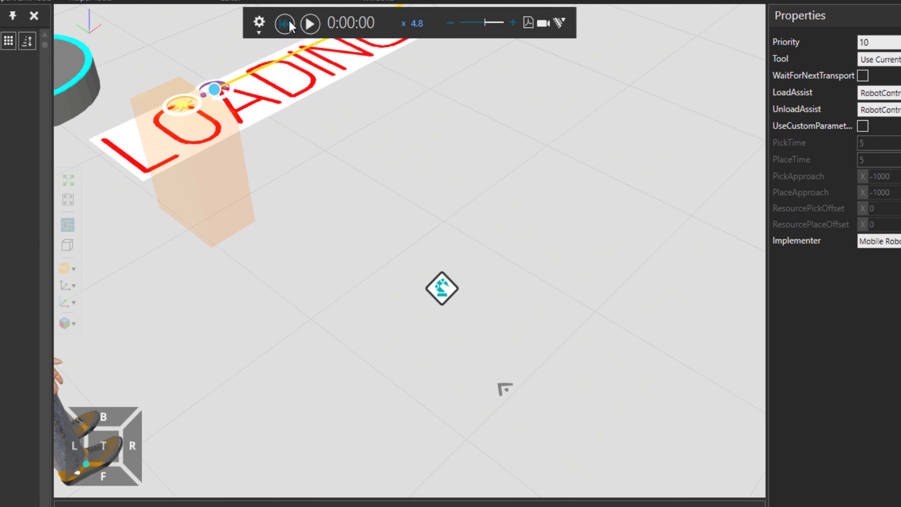
- Set the From Conveyor Process's ResourceOffset Ty to -500
scroll(213, 83, up, 3)
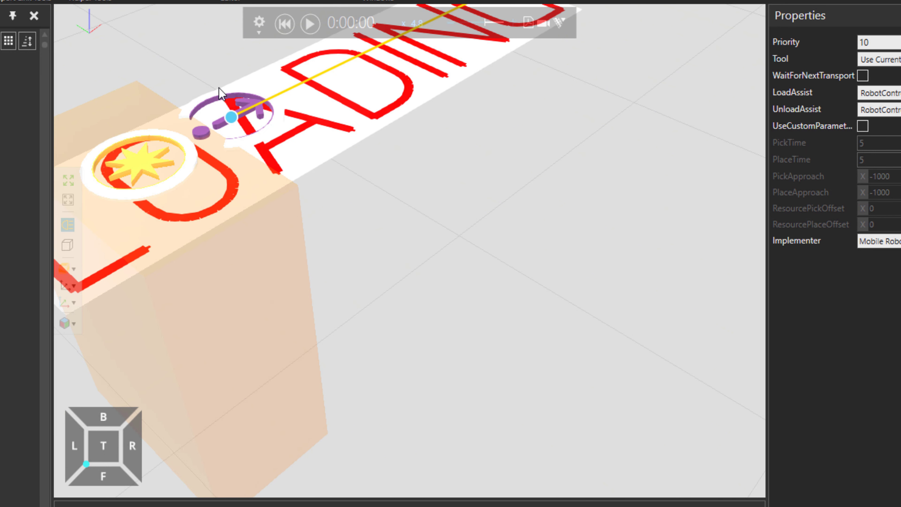
click(248, 106)
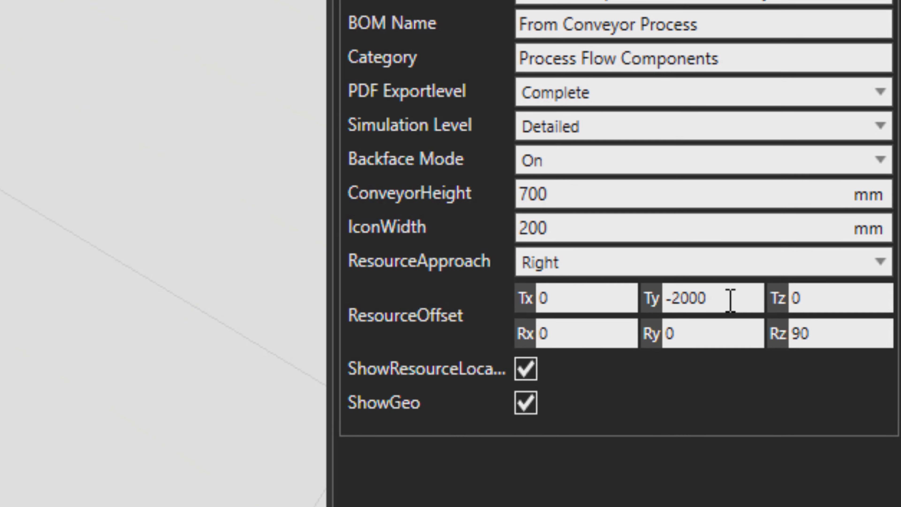
drag(900, 378, 900, 378)
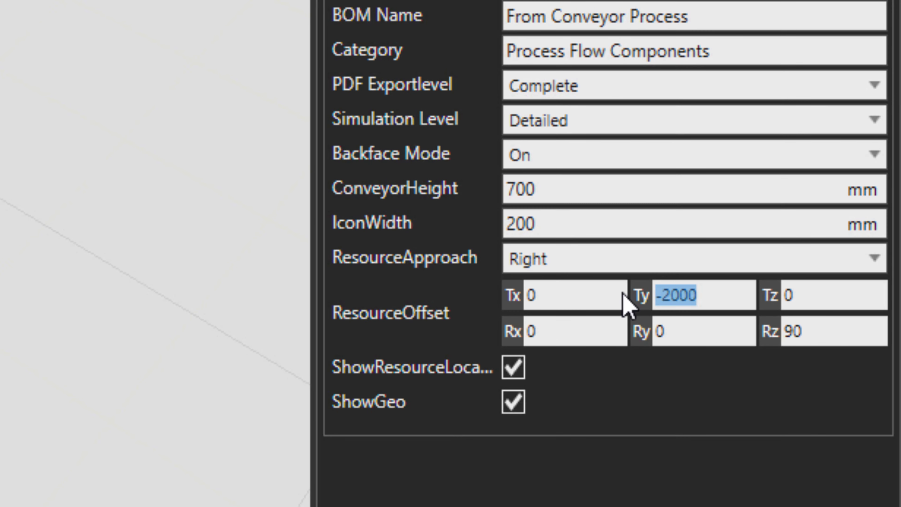
text(-500)
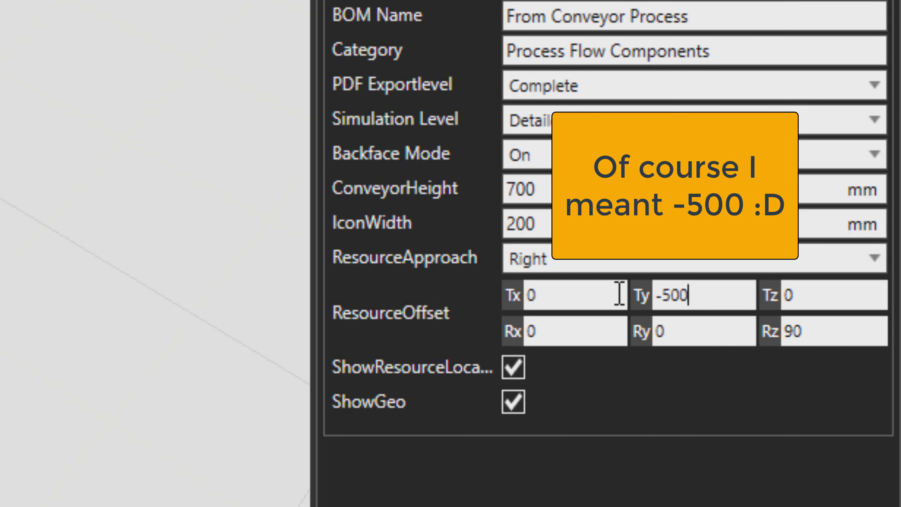
- Apply the From Conveyor Process offset, run the simulation to check the arm's work at the loading and unloading stations, and reset it
key(Return)
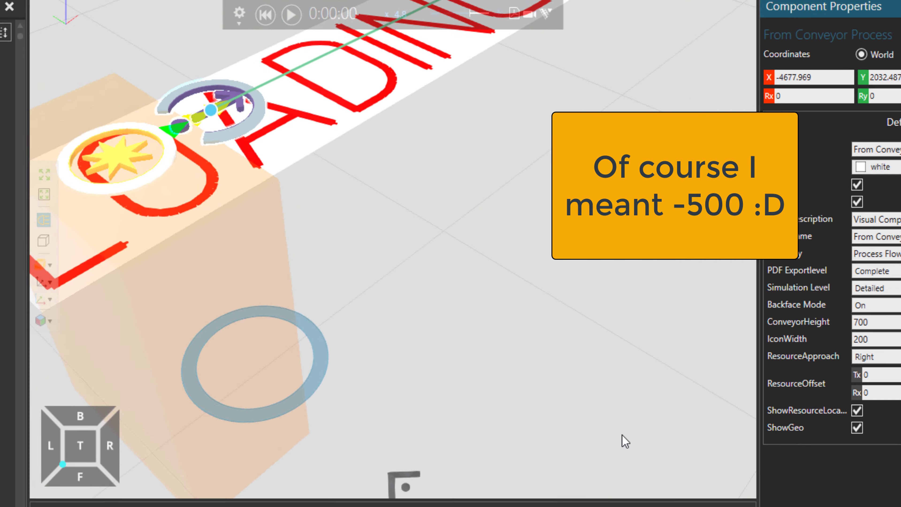
scroll(630, 438, down, 5)
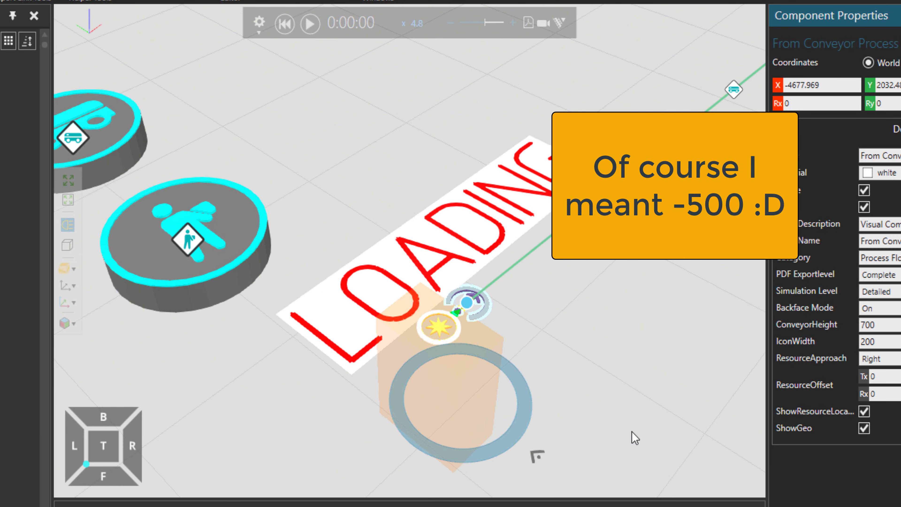
middle_drag(632, 437, 296, 284)
click(309, 23)
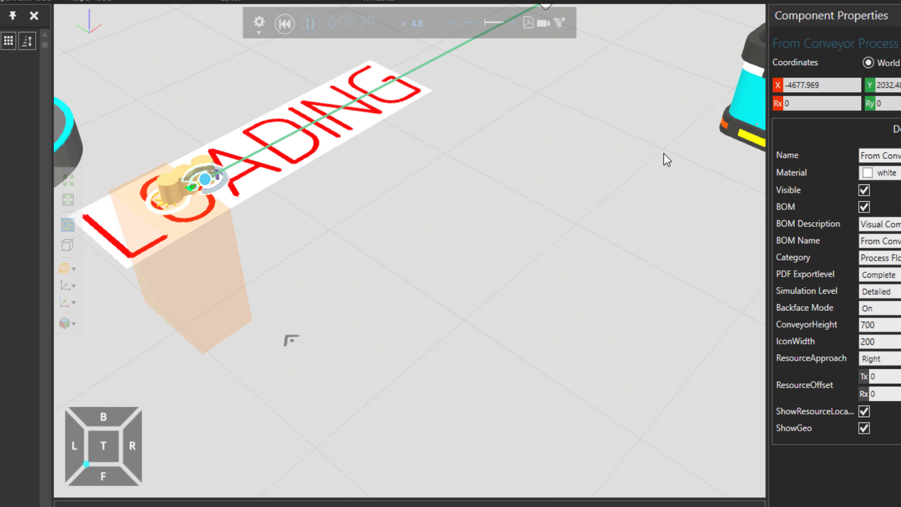
scroll(575, 184, down, 3)
scroll(575, 184, down, 3)
middle_drag(641, 164, 399, 434)
scroll(621, 161, up, 5)
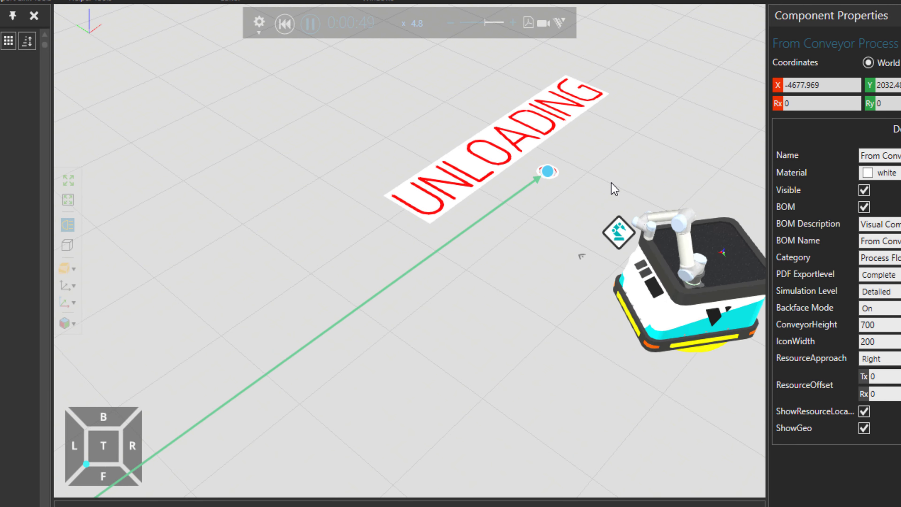
middle_drag(553, 324, 475, 319)
scroll(475, 322, down, 4)
middle_drag(467, 371, 134, 31)
click(284, 24)
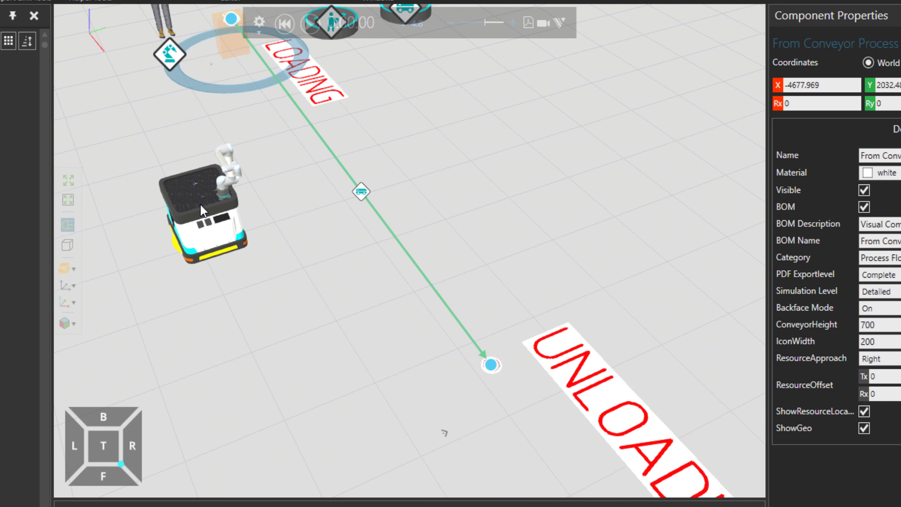
- Display the Mobile Robot Resource's transport properties and check its Capacity value
click(233, 227)
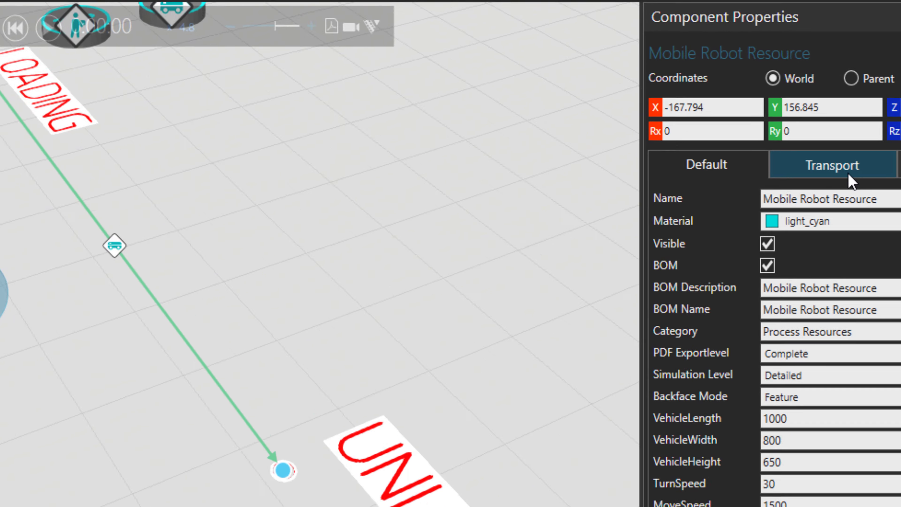
click(892, 133)
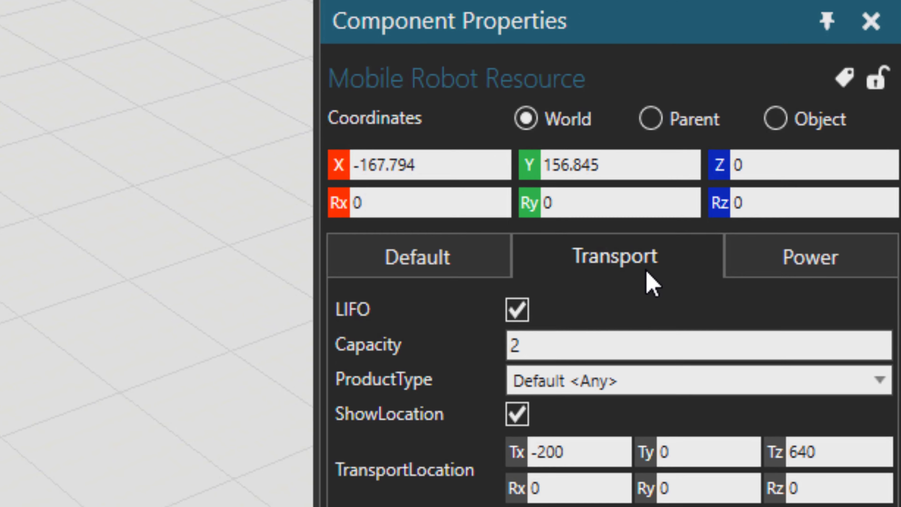
drag(548, 344, 466, 345)
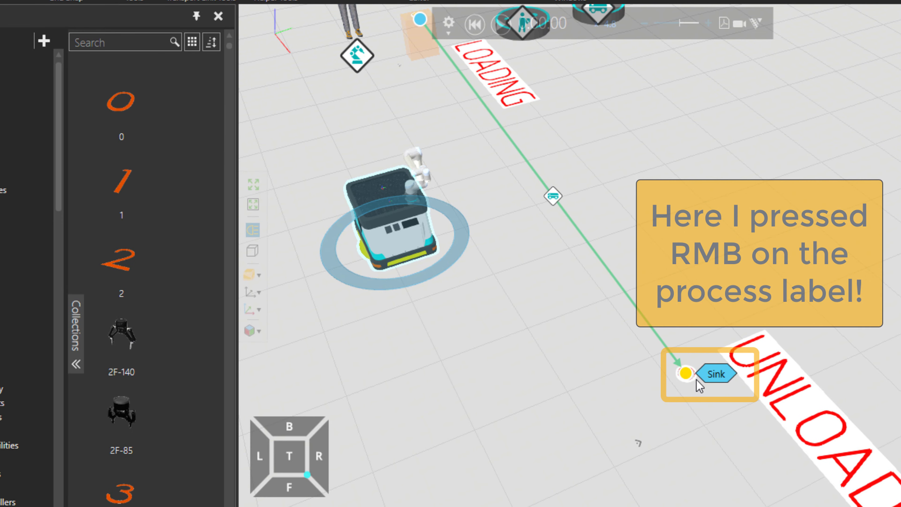
- Open the Sink process at the unloading station and add two StartTransportIn statements and one WaitTransport statement after TransportIn
right_click(704, 378)
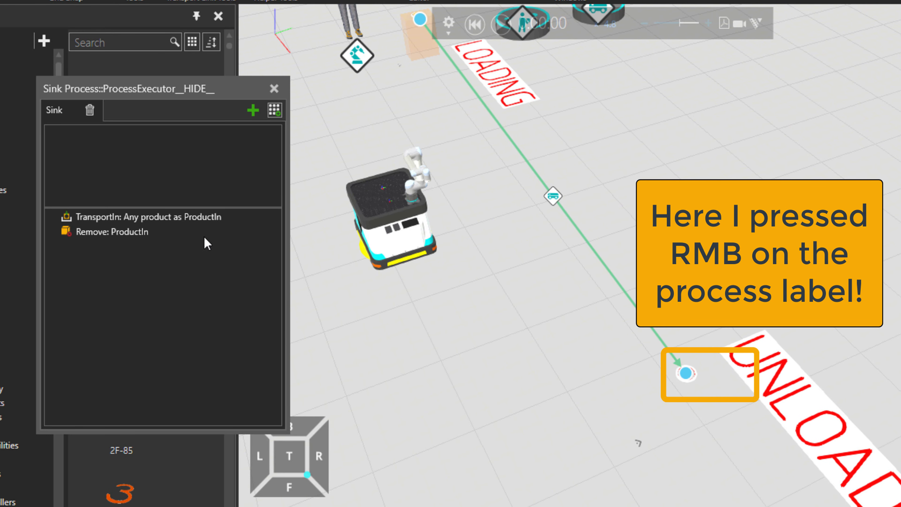
click(203, 218)
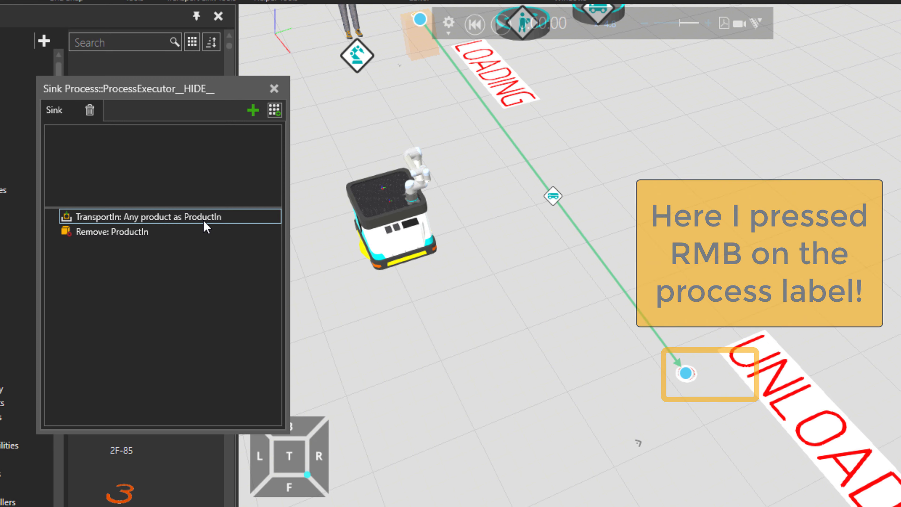
click(274, 110)
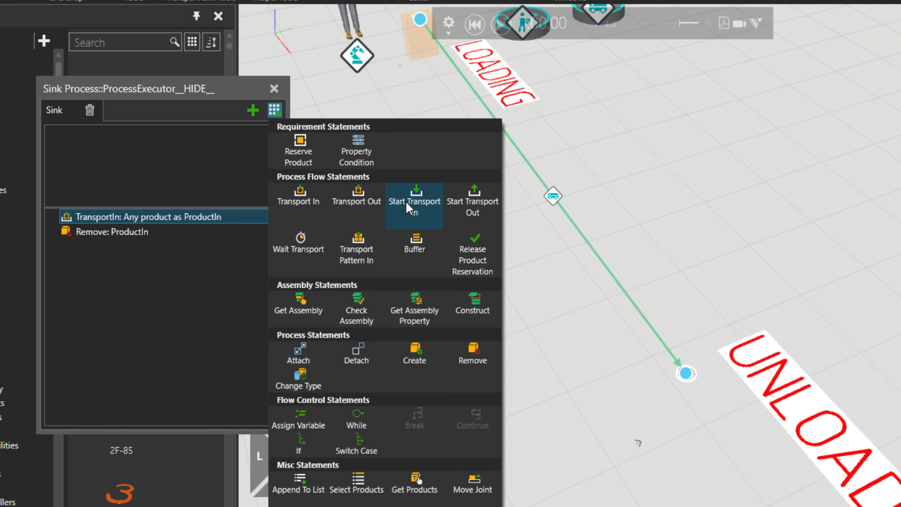
click(408, 208)
click(408, 207)
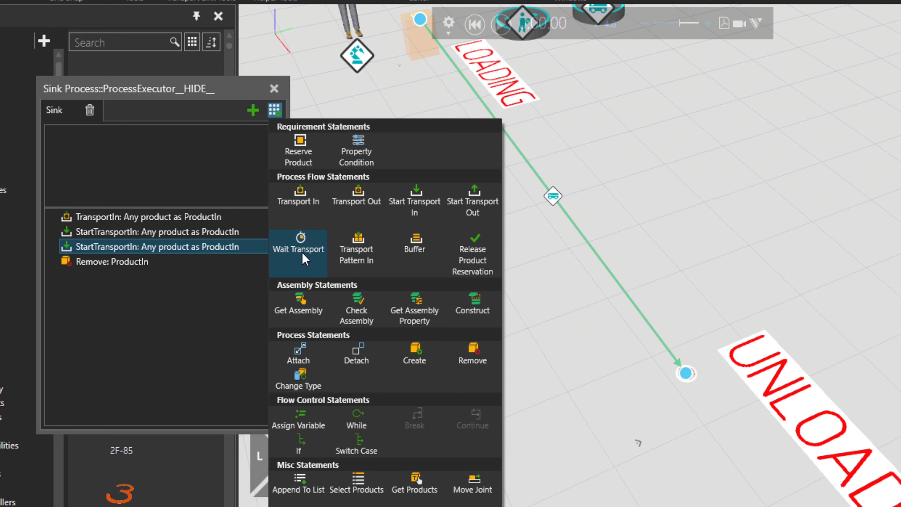
click(305, 260)
click(126, 268)
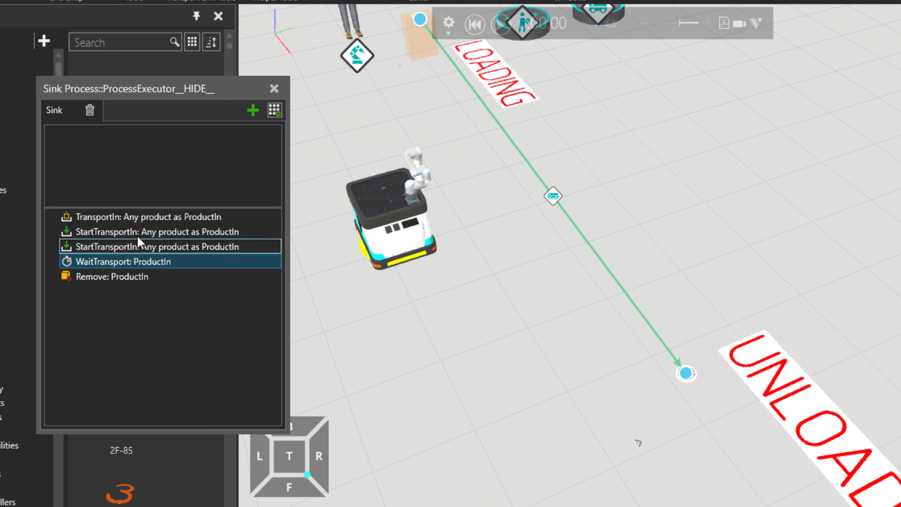
- Delete the original TransportIn statement from the Sink process and review the two StartTransportIn statements
click(145, 221)
key(Delete)
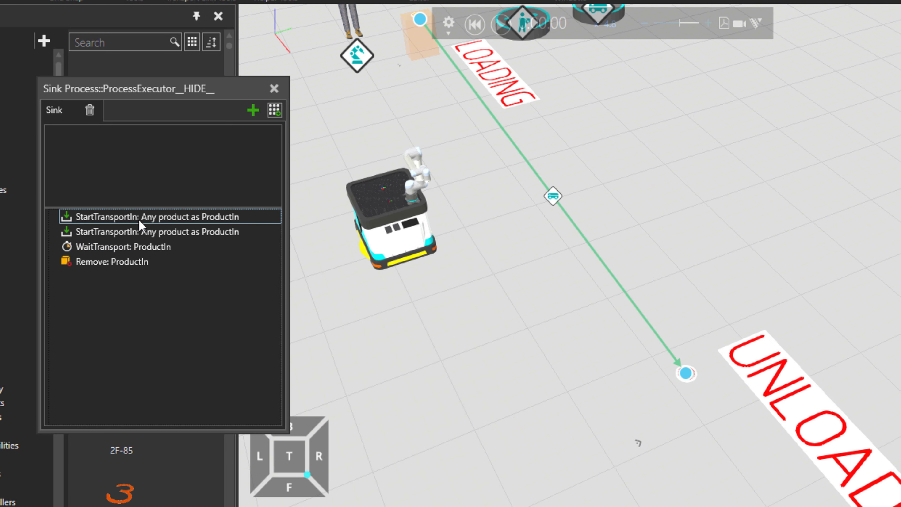
click(125, 235)
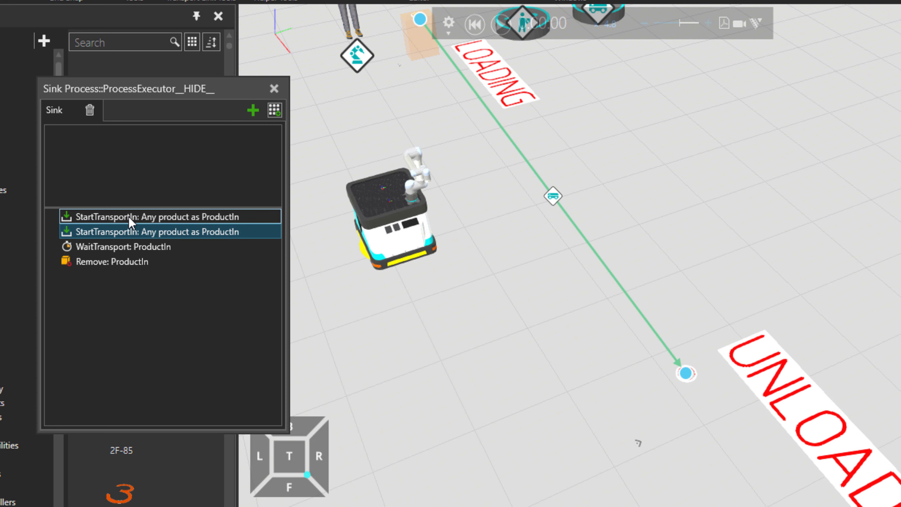
click(129, 217)
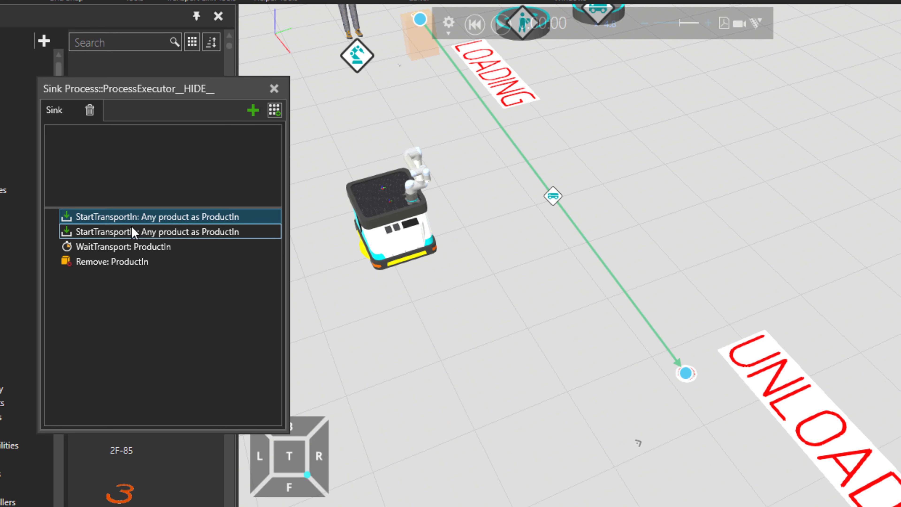
- Run the simulation with the edited Sink process and watch the mobile robot's transport between the loading and unloading stations
click(501, 24)
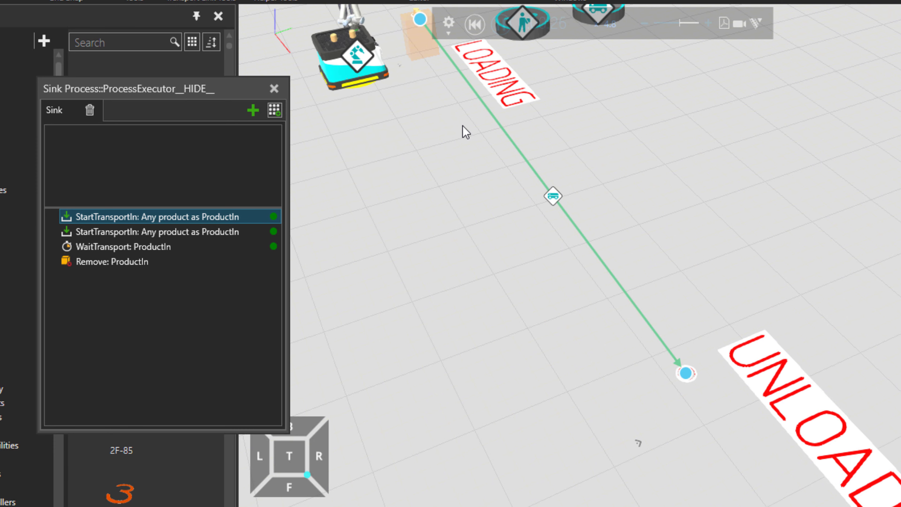
scroll(675, 422, up, 1)
scroll(623, 362, up, 1)
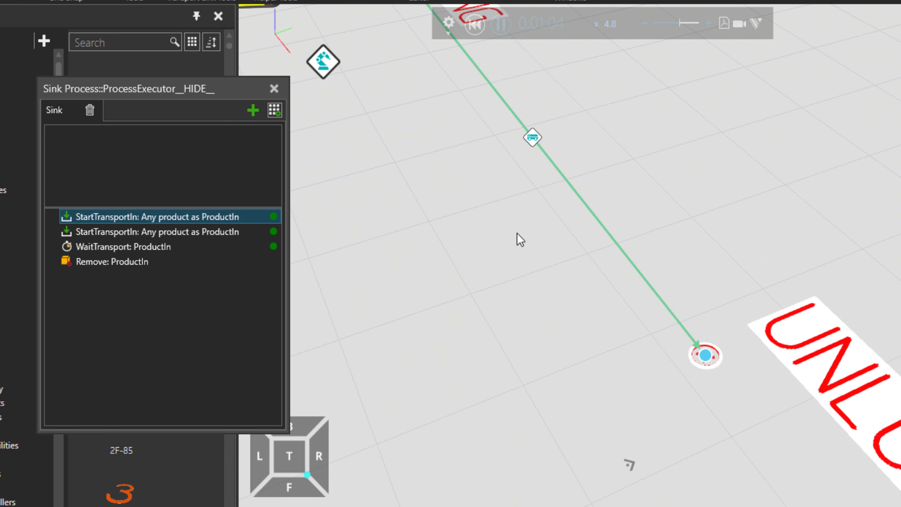
scroll(496, 205, down, 1)
middle_drag(484, 197, 443, 253)
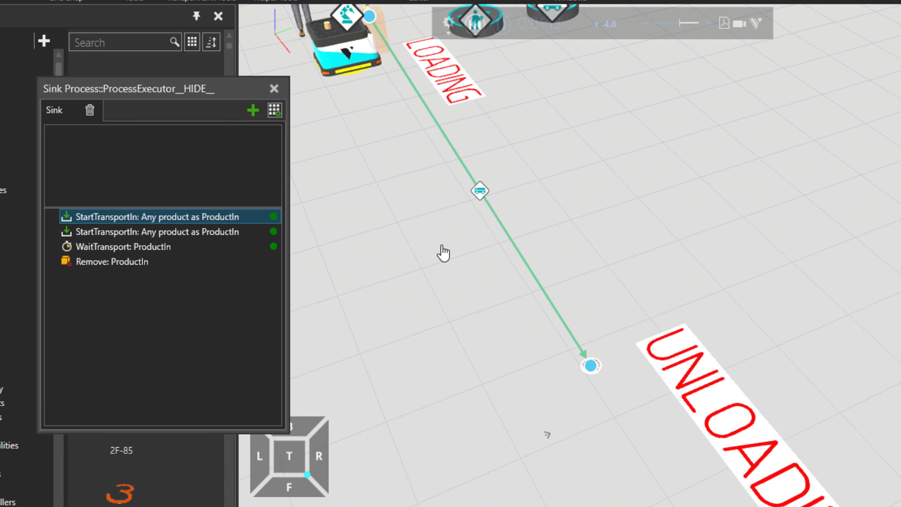